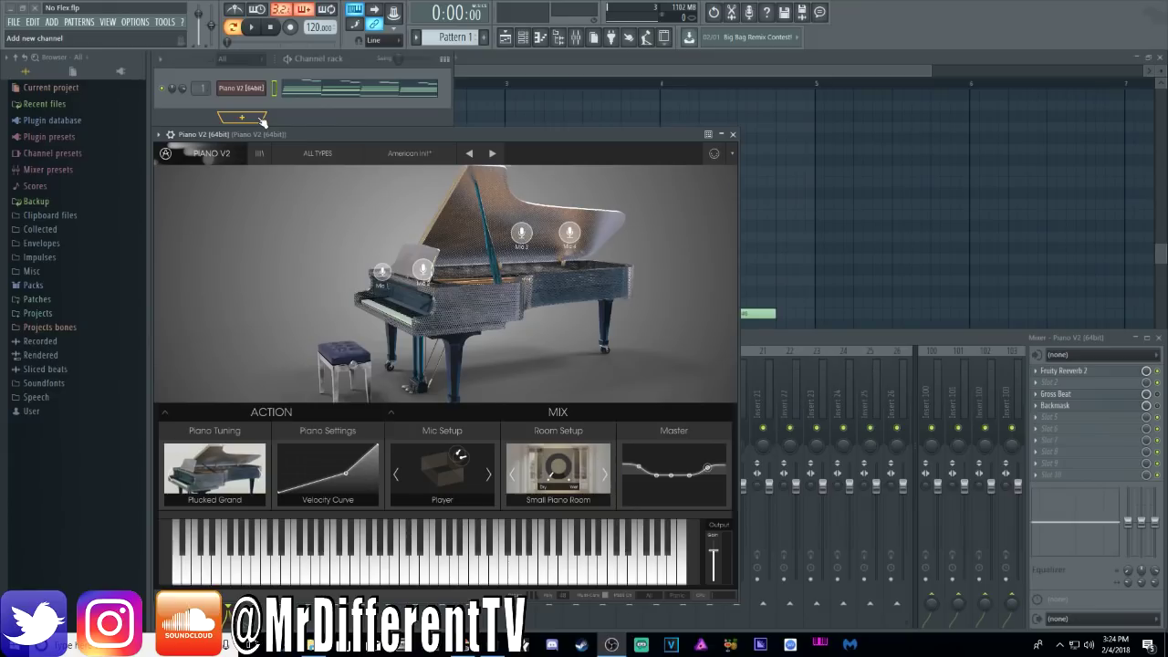
Play the piano melody, then open Gross Beat on the insert and load its Default preset
left_click(256, 30)
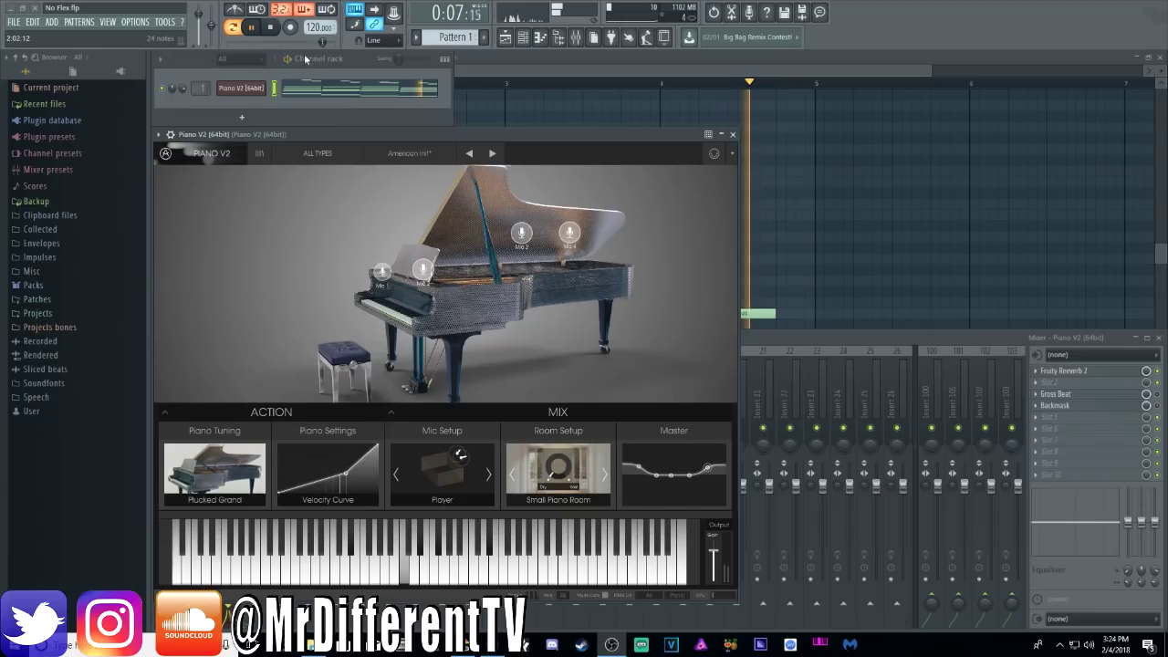
left_click(274, 29)
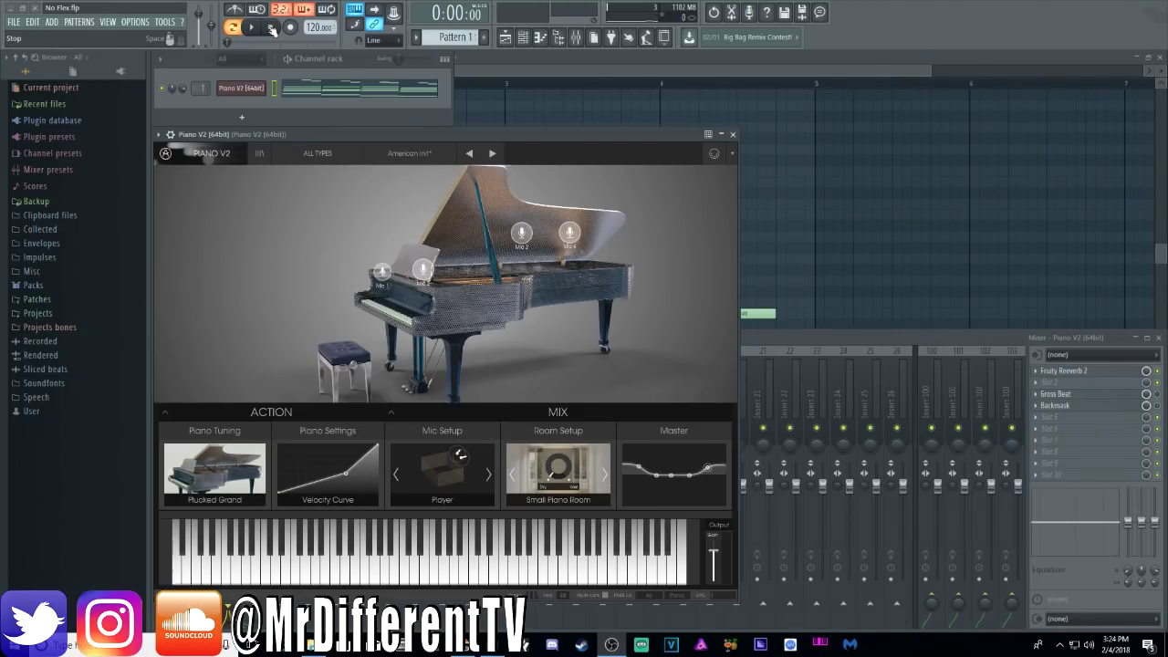
left_click(1103, 396)
left_click_drag(504, 207, 579, 203)
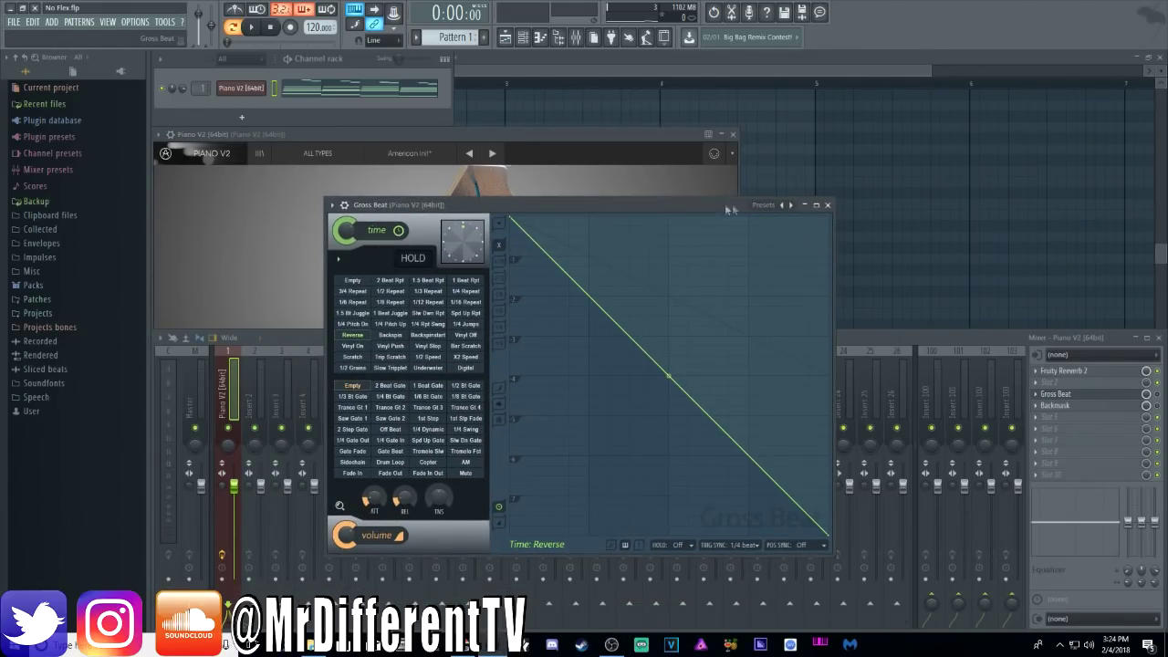
left_click(781, 208)
left_click(803, 210)
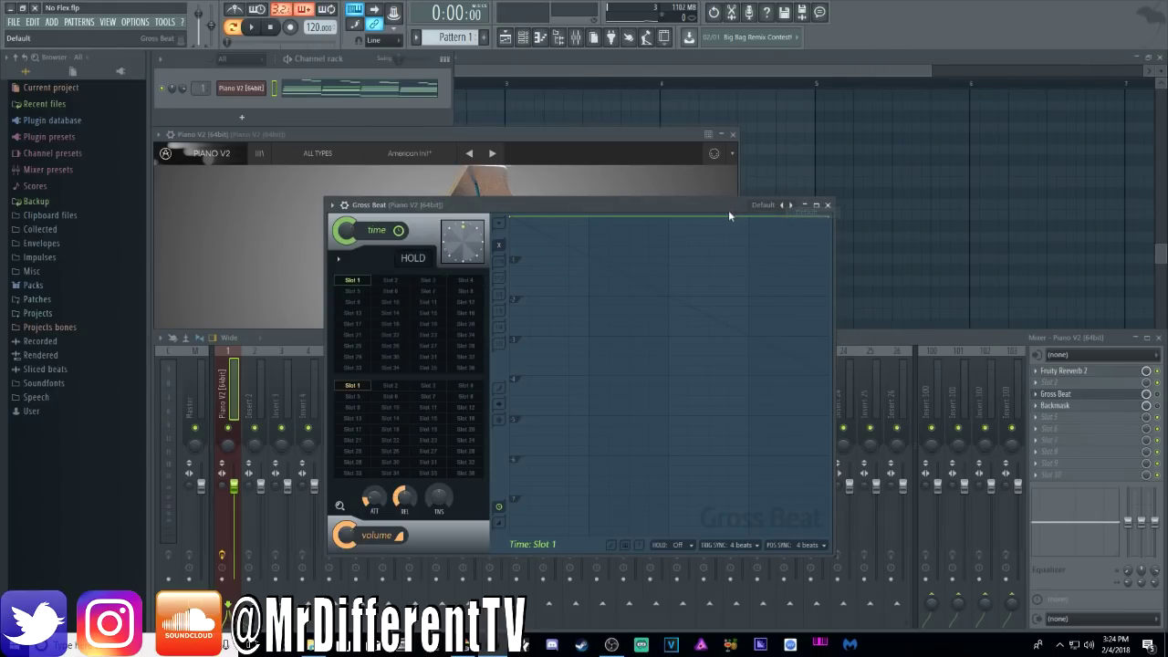
mouse_move(728, 208)
left_mouse_down()
mouse_move(899, 163)
mouse_move(851, 64)
left_mouse_up()
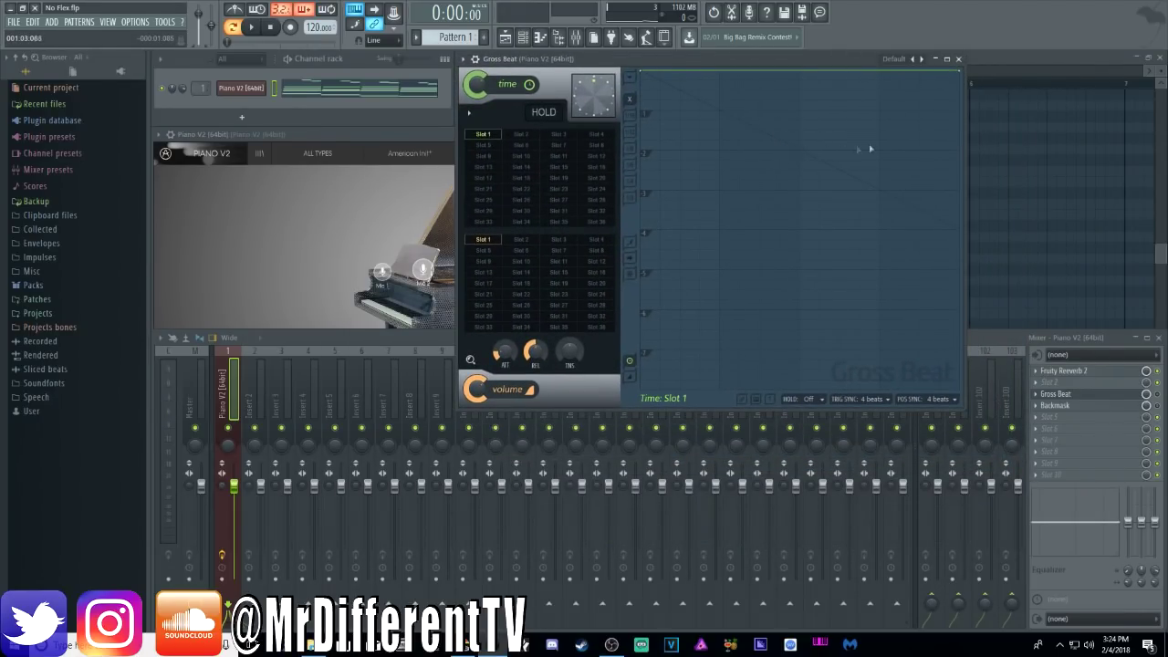
Load Gross Beat's Momentary preset, select the Reverse time slot, and preview the reversed melody
right_click(915, 60)
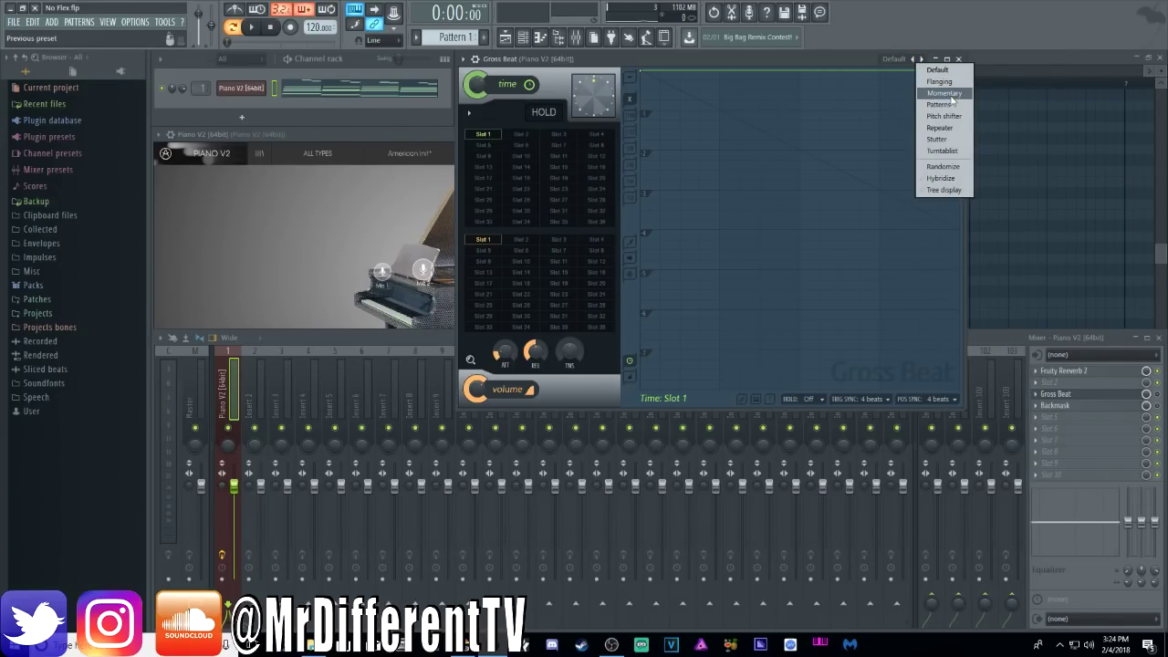
left_click(944, 93)
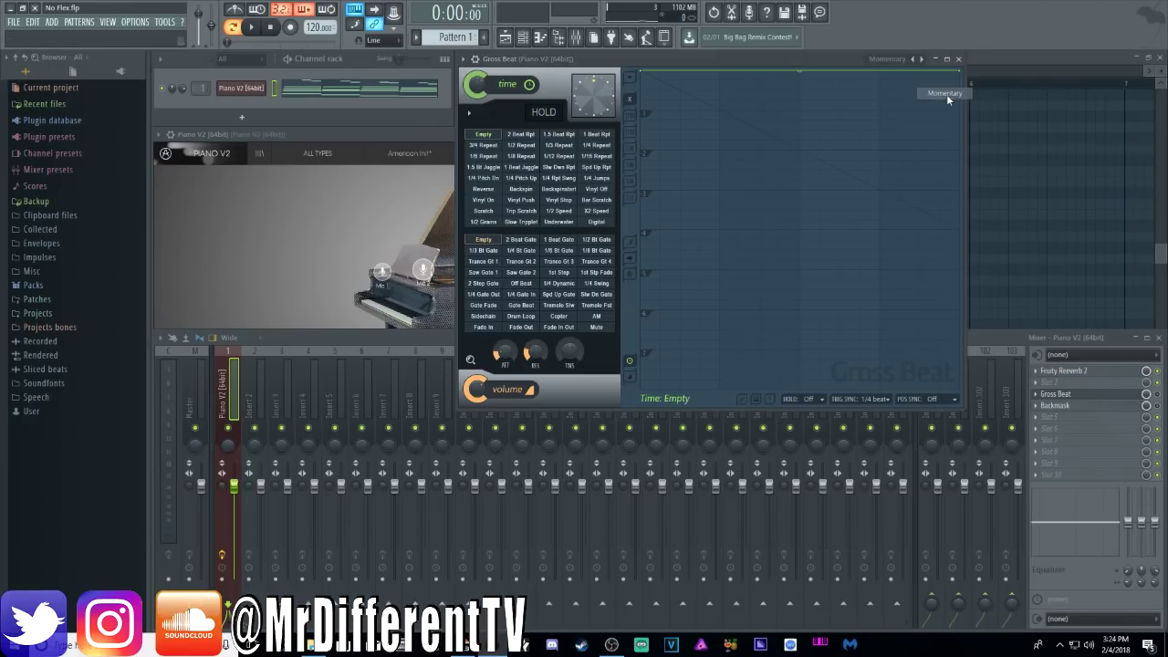
left_click(483, 189)
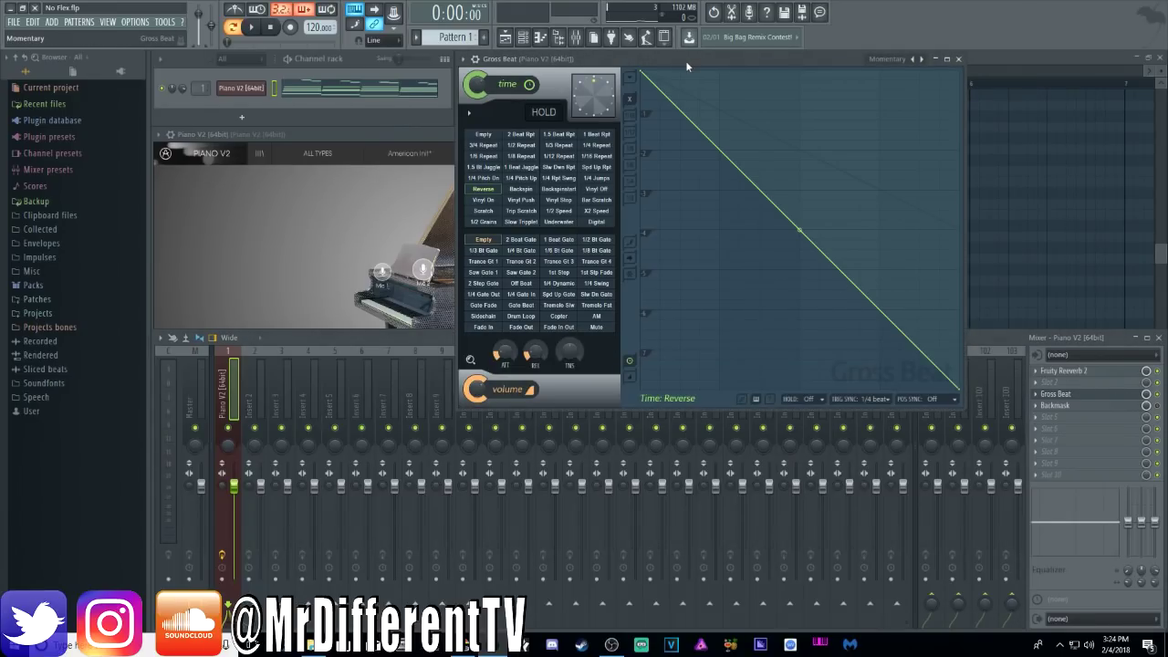
left_click(255, 28)
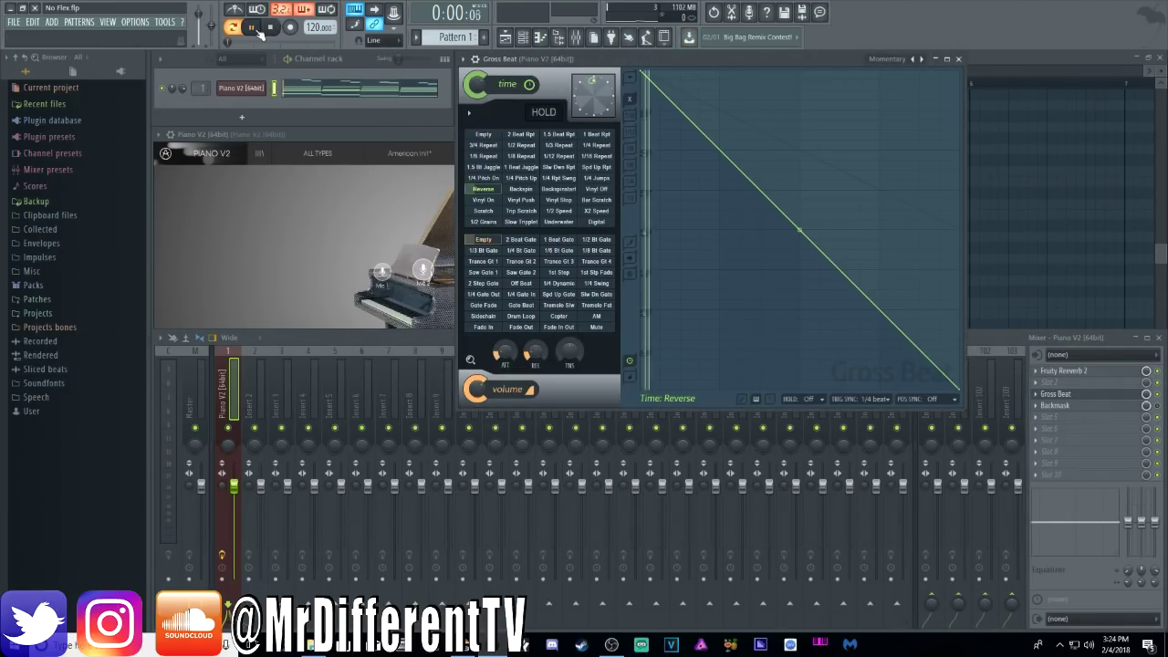
left_click(272, 29)
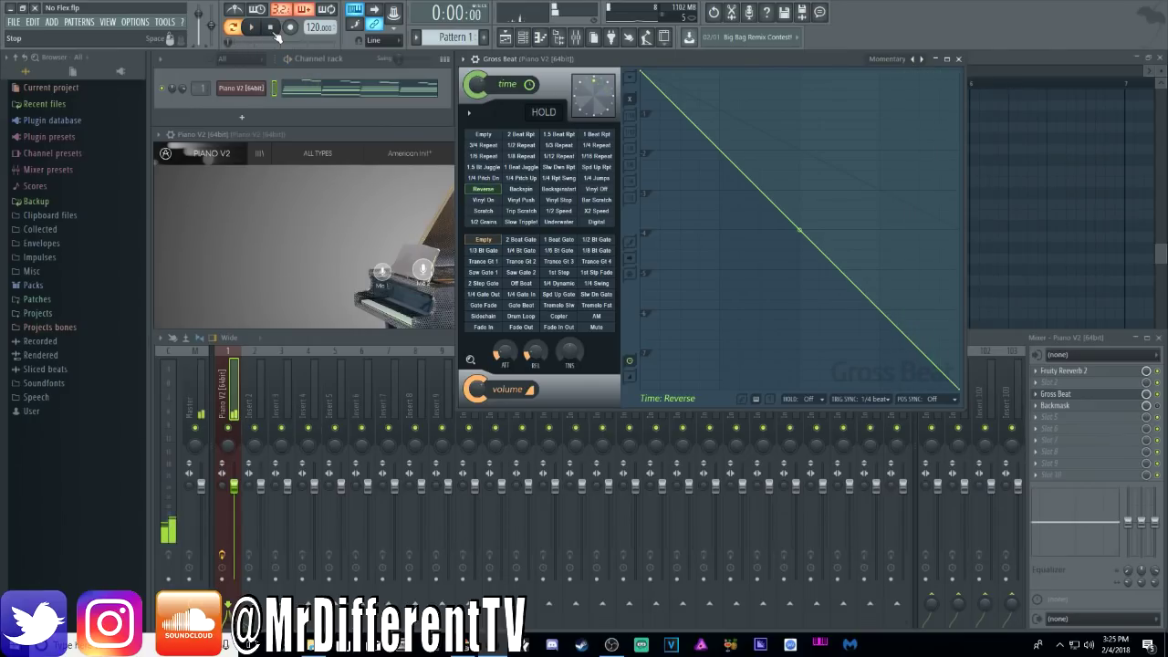
left_click(257, 29)
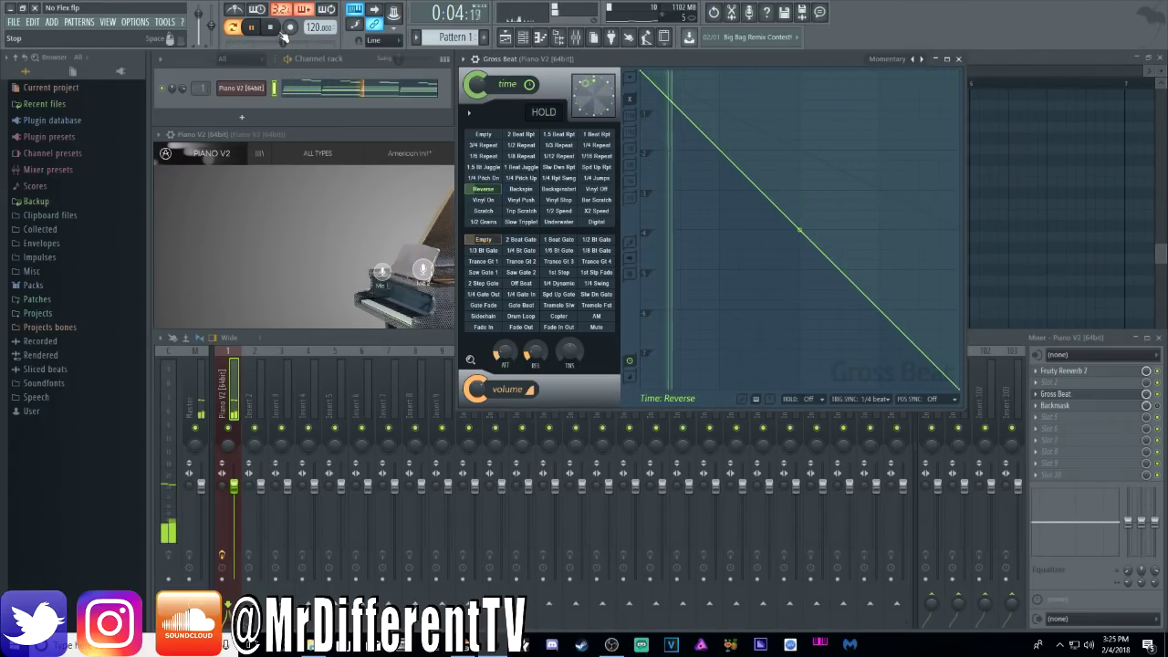
left_click(270, 28)
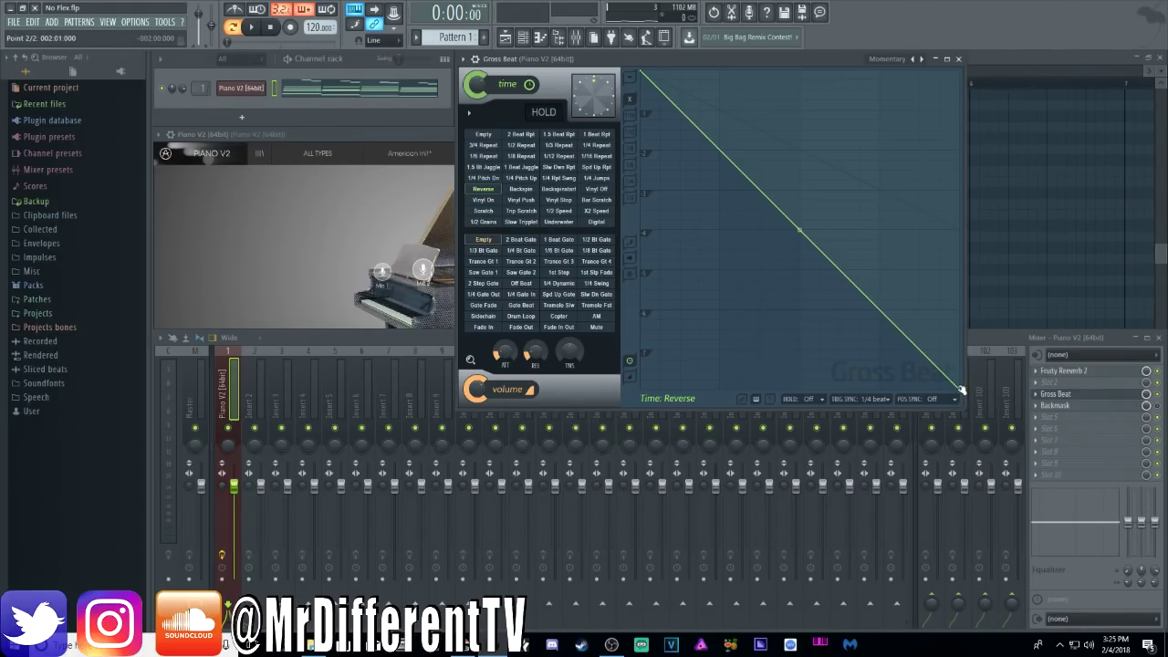
left_click_drag(961, 391, 975, 404)
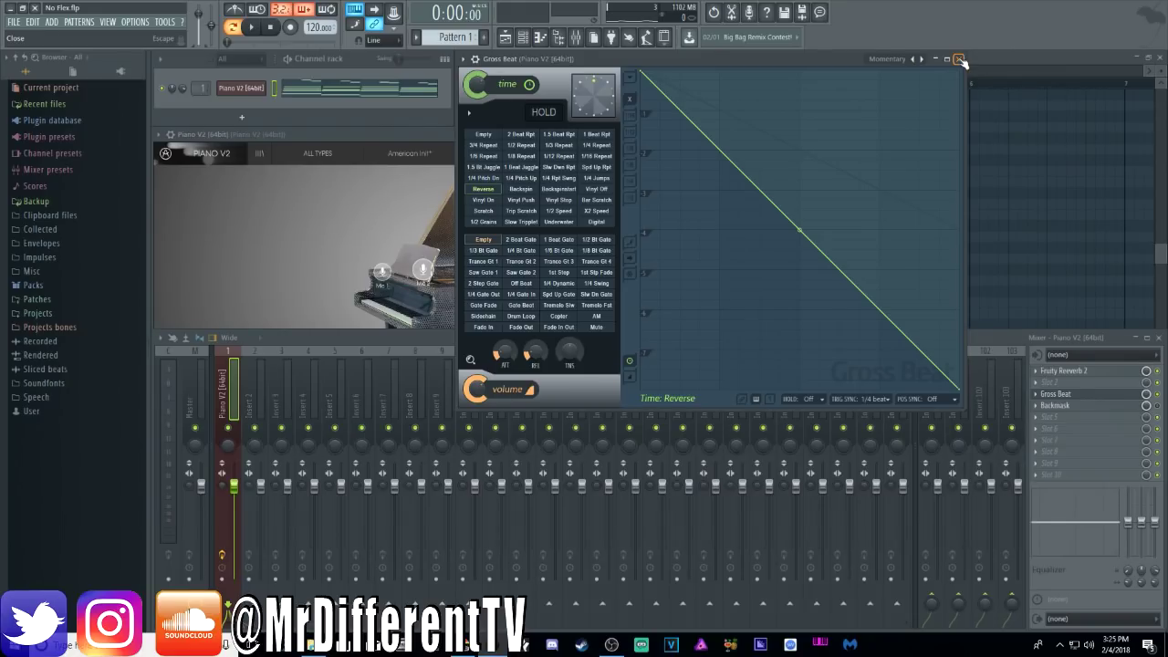
left_click(1152, 394)
Close Gross Beat, open Backmask on the Piano V2 insert, and show its control labels
left_click(957, 58)
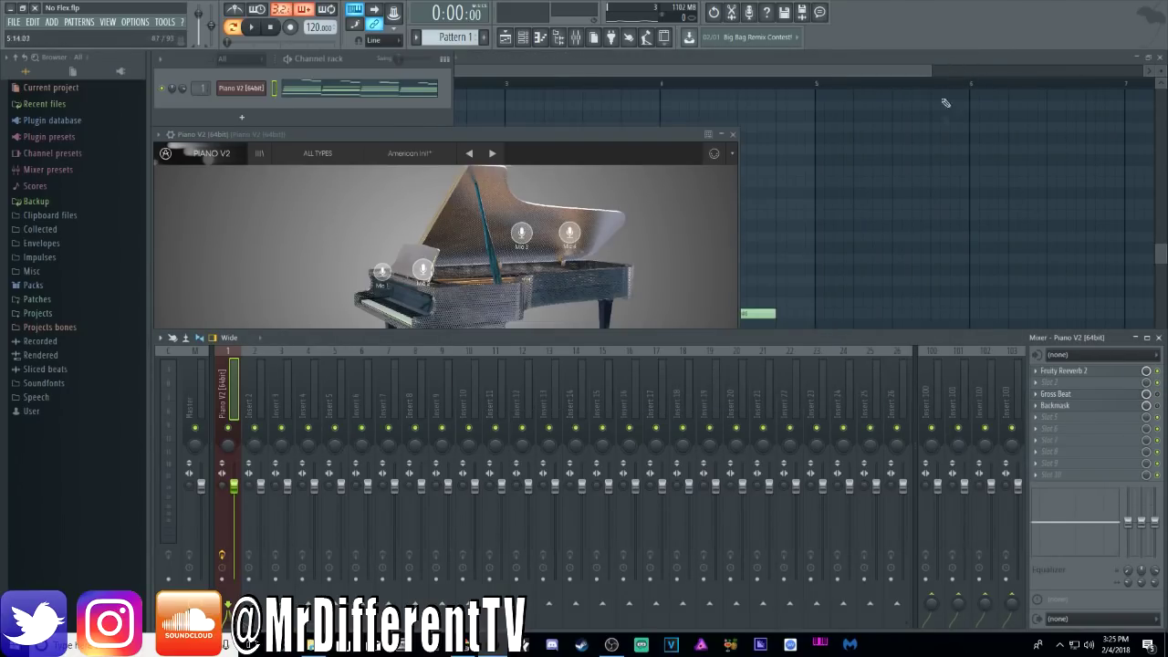
left_click(1131, 407)
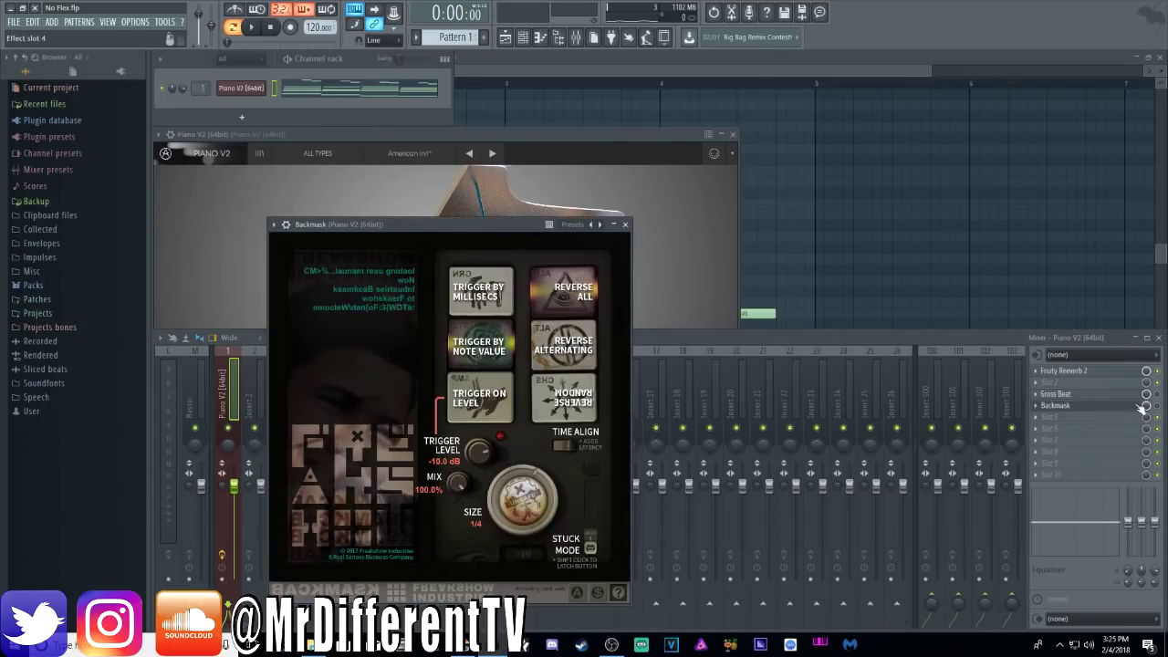
left_click_drag(456, 224, 706, 99)
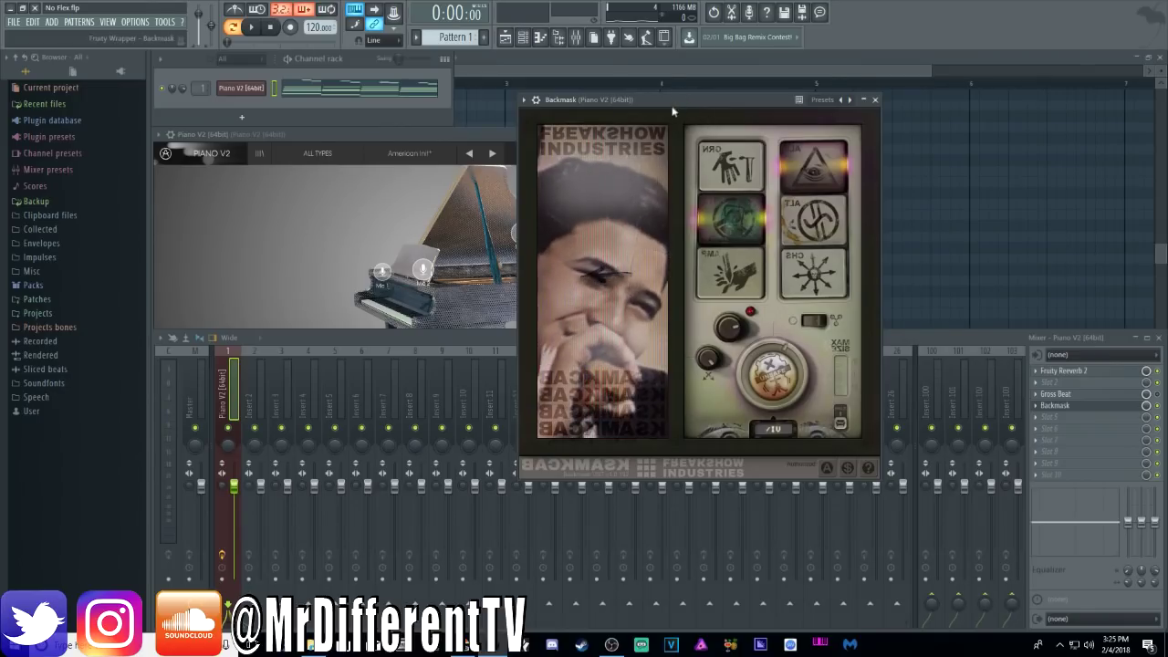
left_click_drag(668, 105, 608, 67)
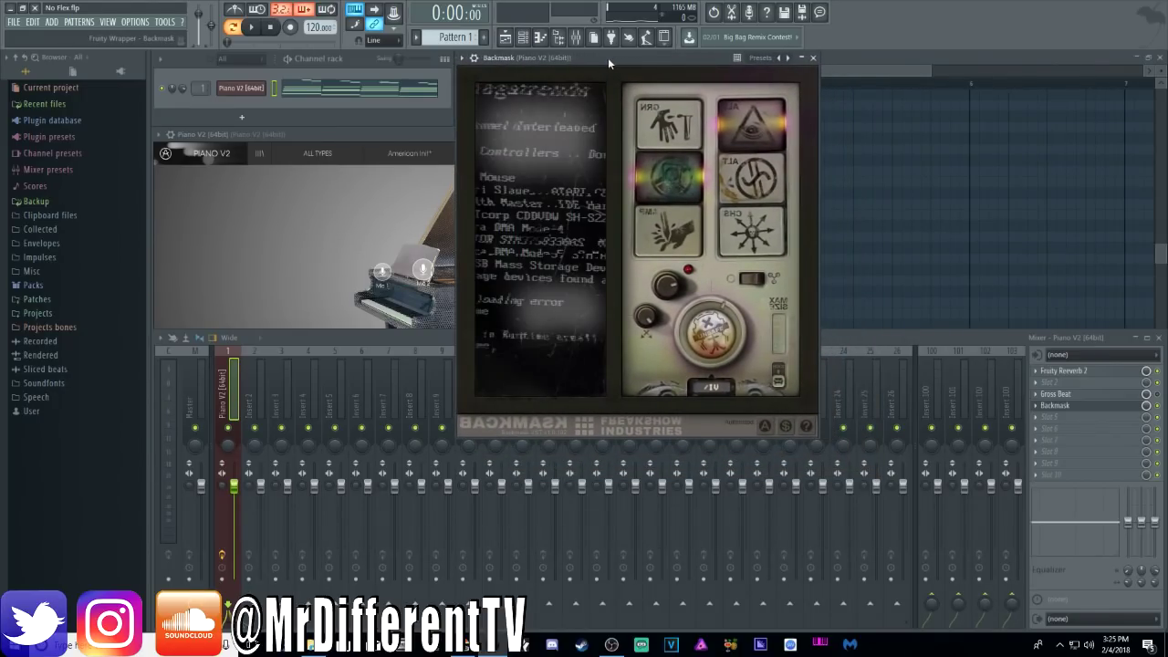
left_click(807, 427)
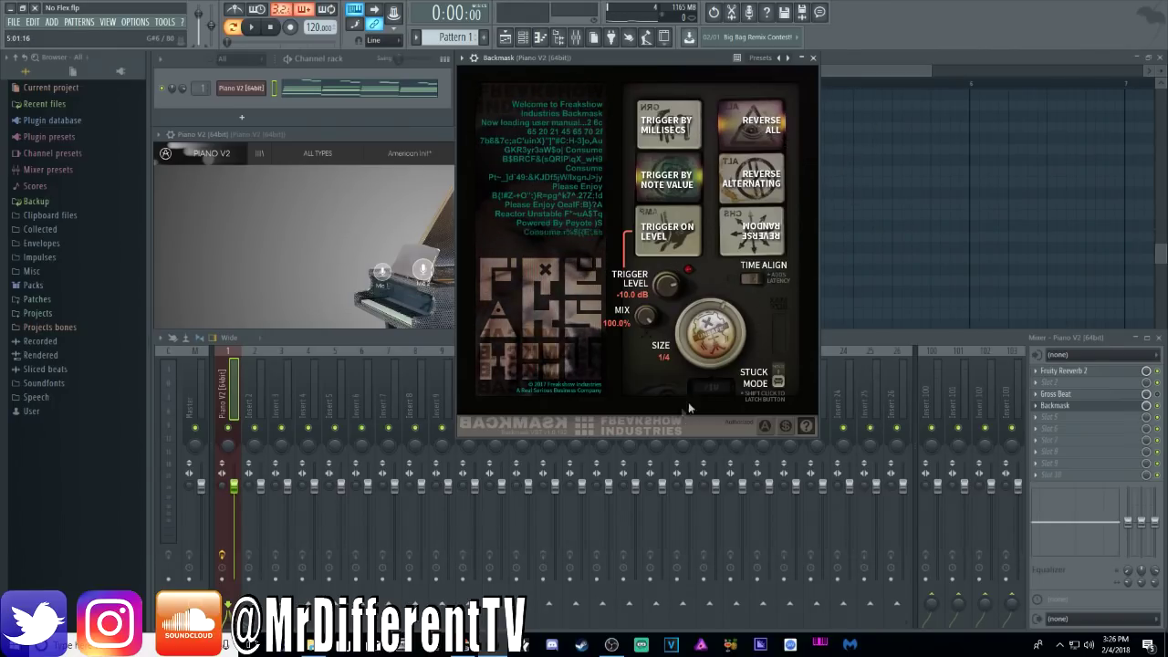
left_click(256, 30)
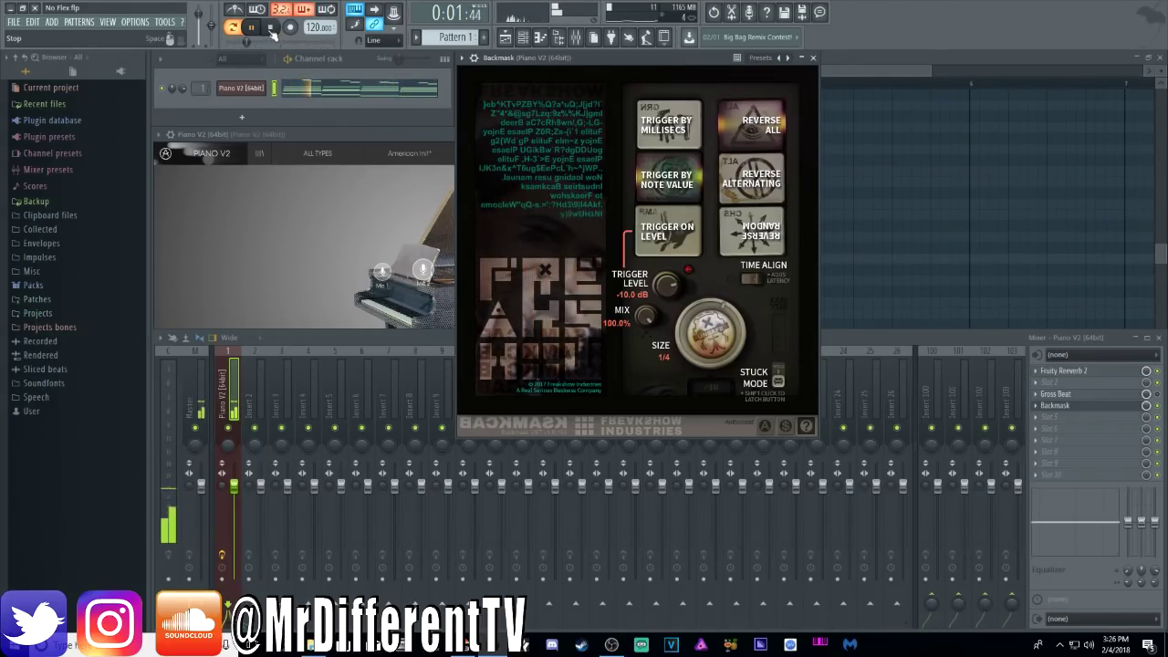
left_click(271, 28)
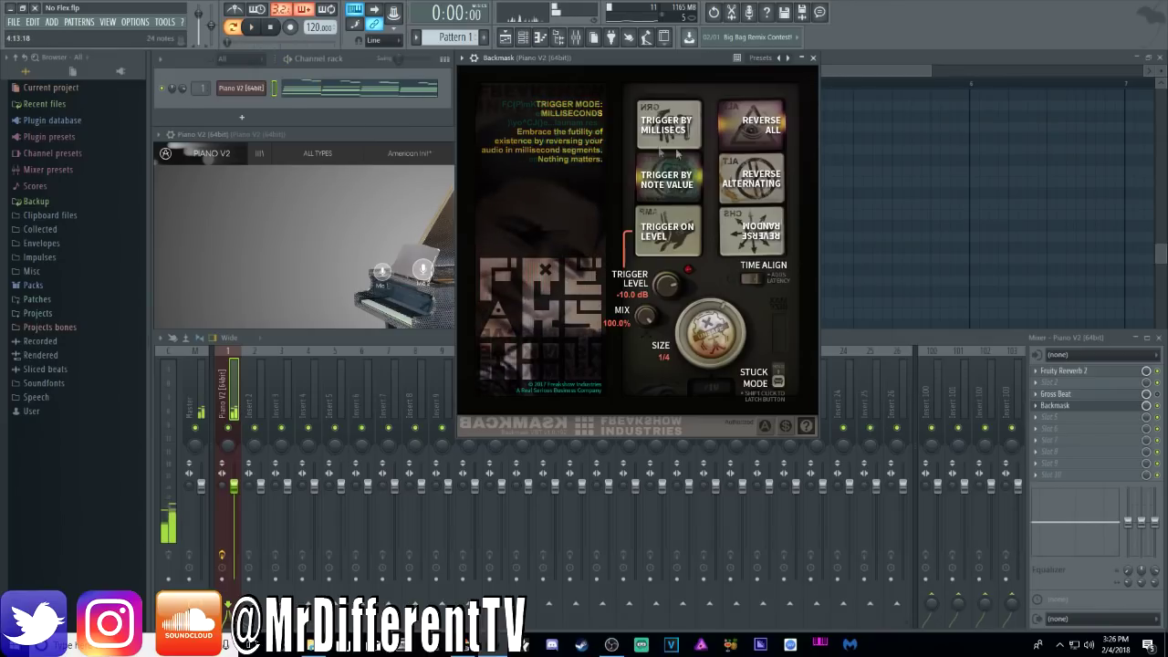
left_click(254, 28)
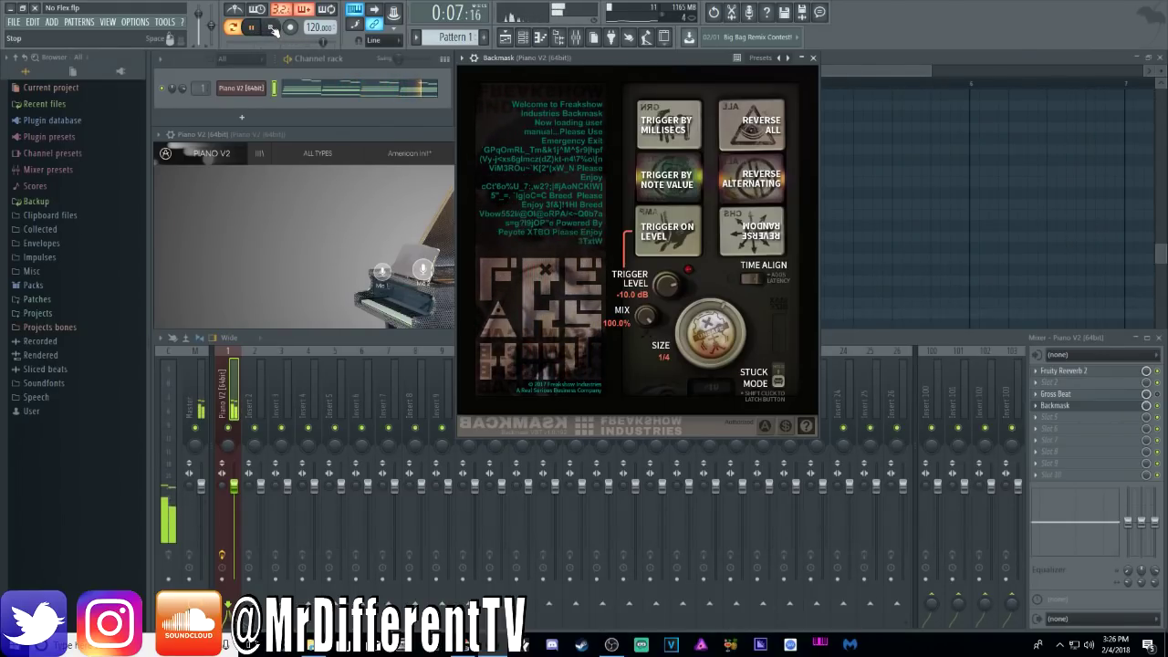
left_click(272, 29)
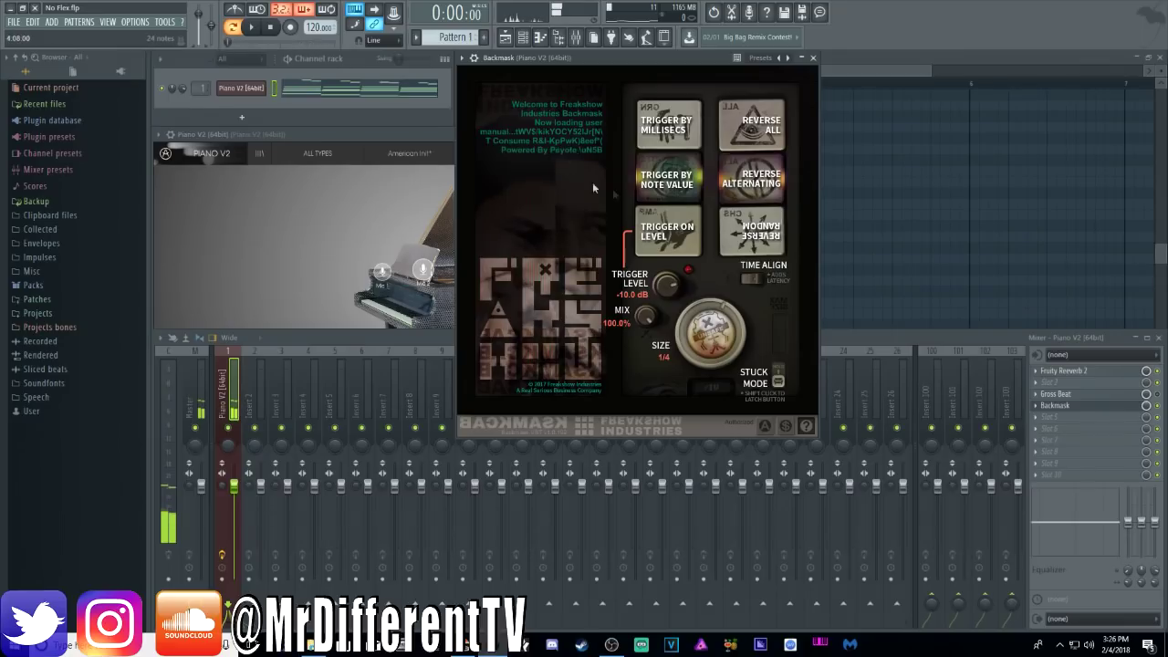
left_click(250, 27)
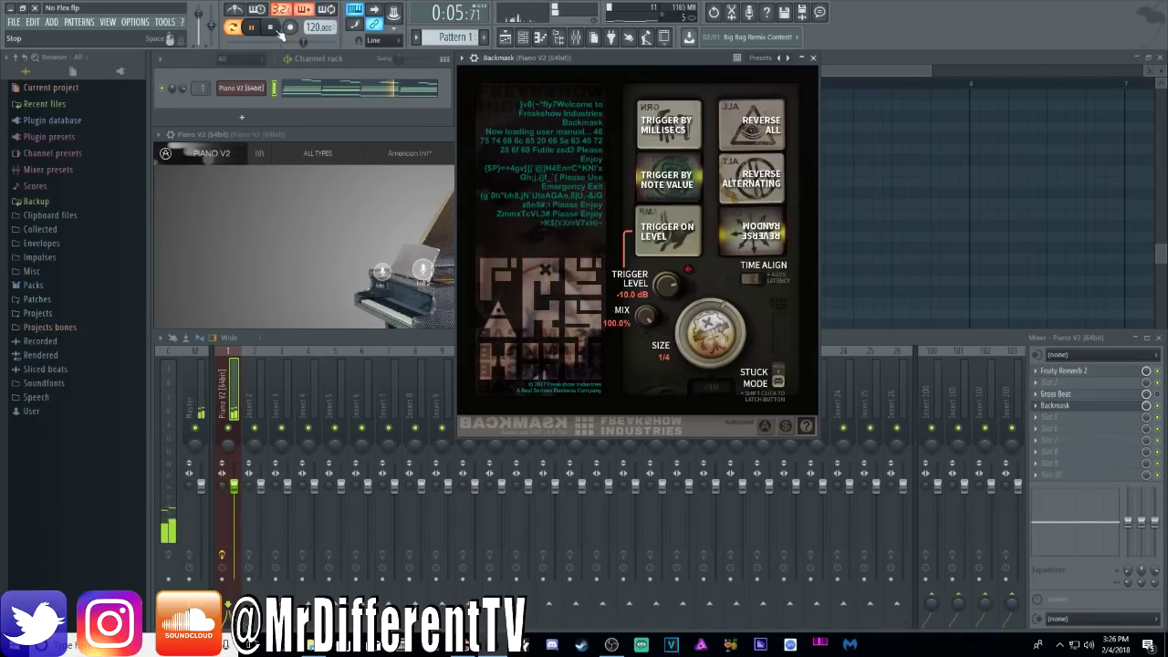
left_click(278, 29)
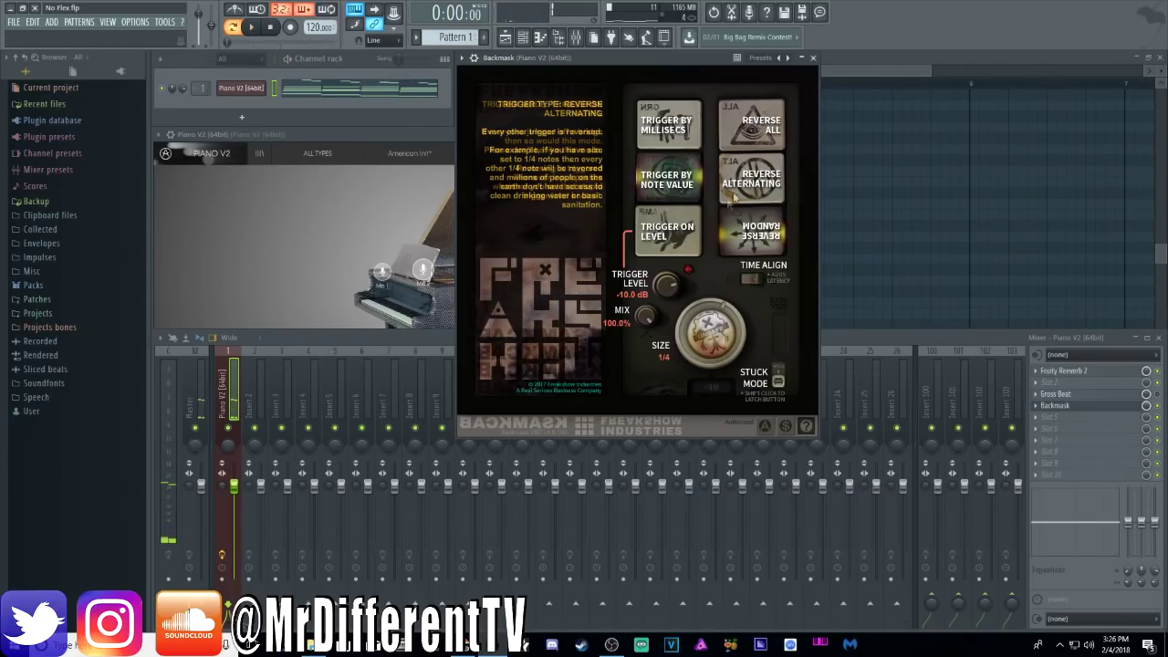
Audition Backmask sizes 1/2, 1/8 and 1/8 triplet, try Stuck Mode, then close Backmask
left_click_drag(709, 330, 696, 290)
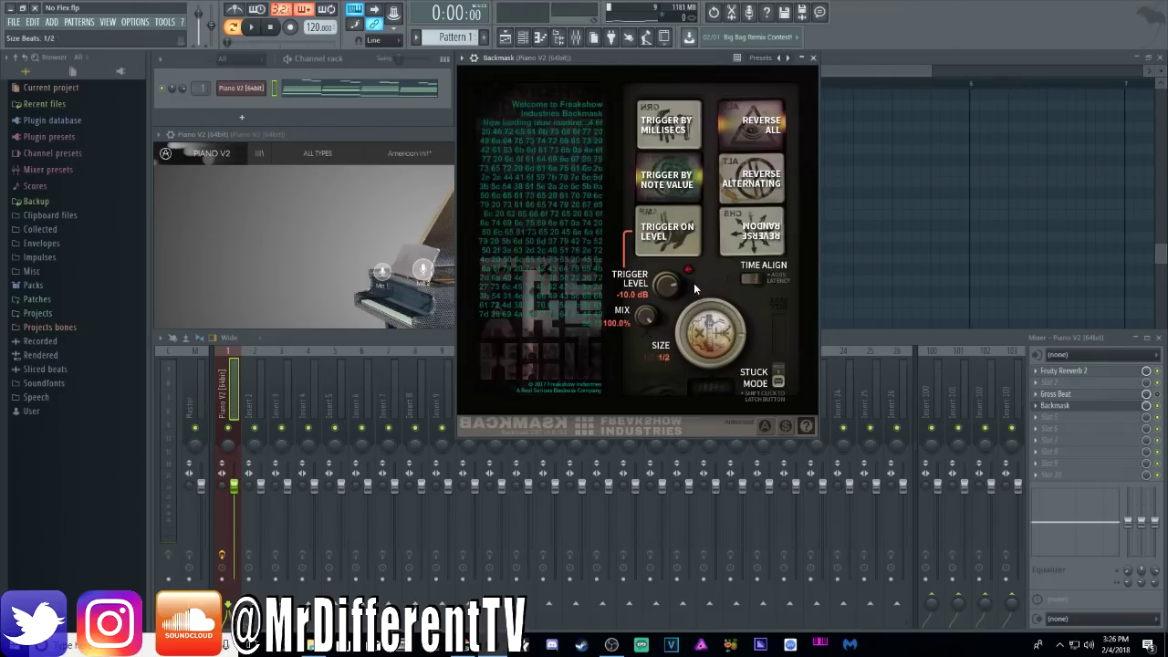
key("space")
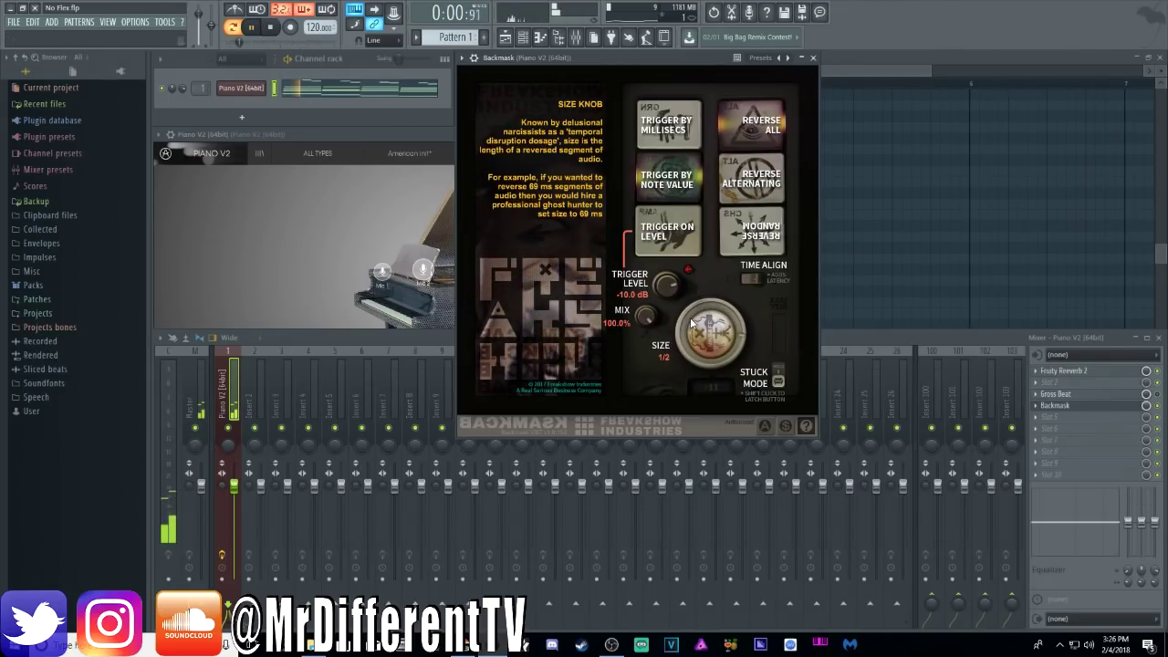
left_click_drag(692, 324, 710, 418)
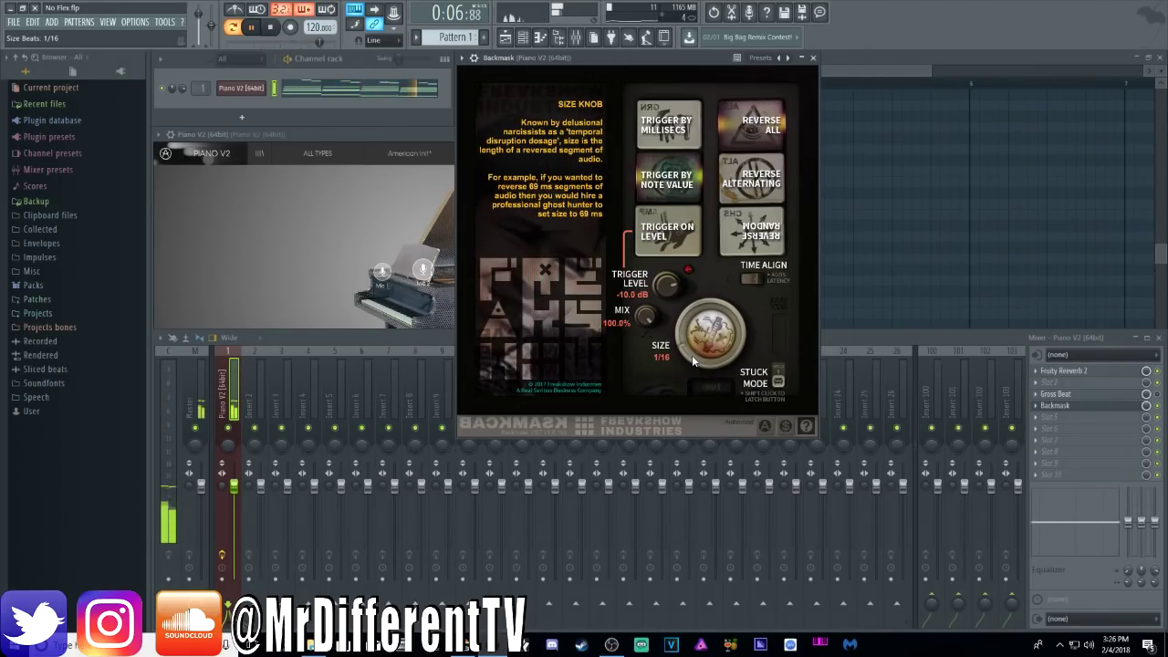
left_click_drag(692, 355, 689, 314)
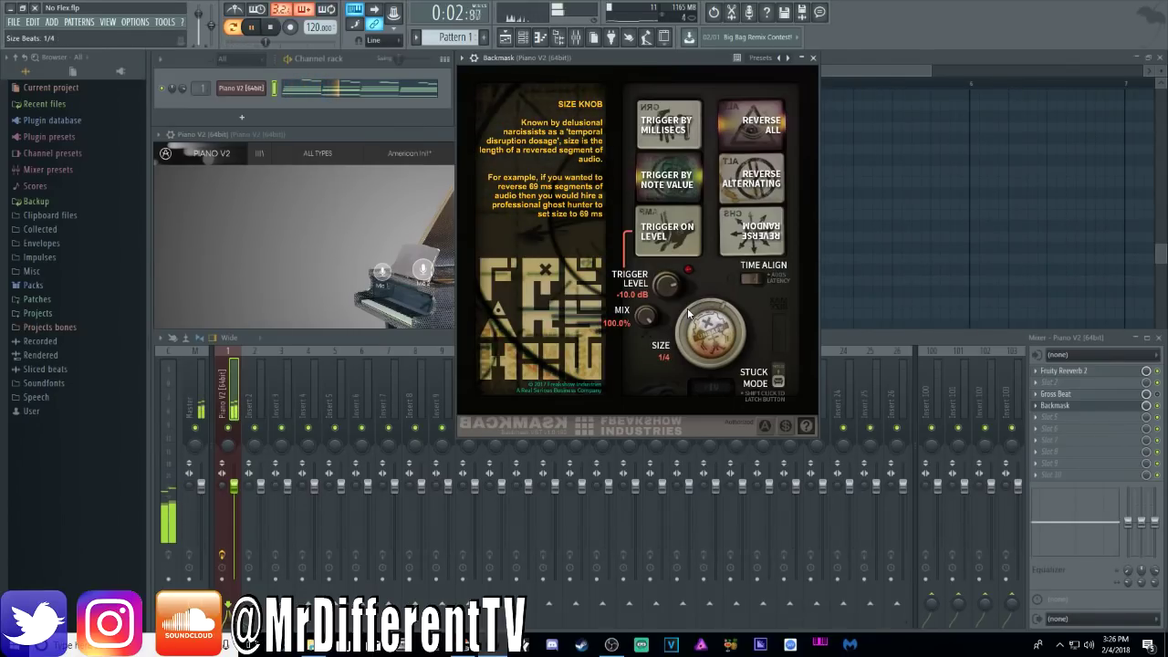
left_click(776, 383)
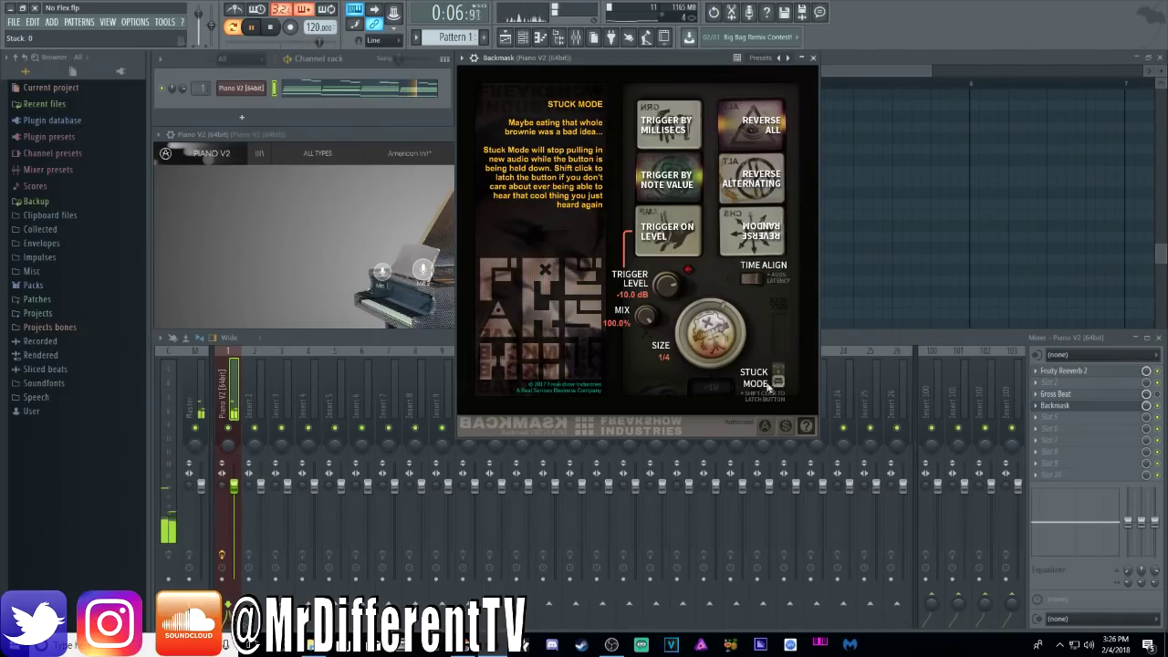
key("space")
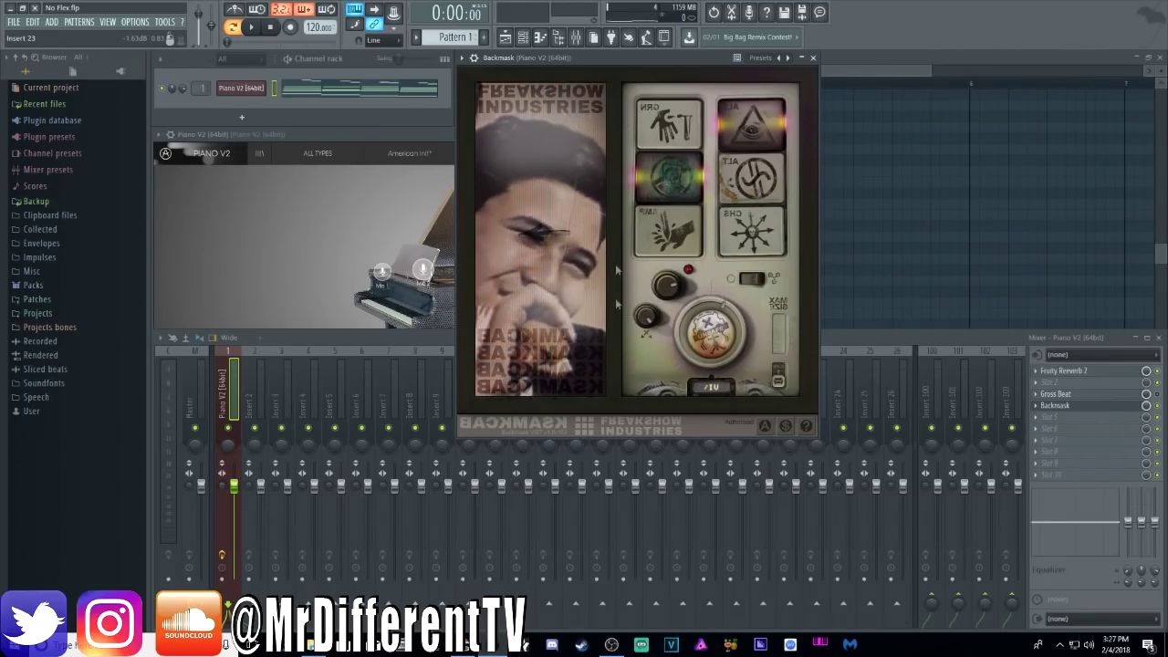
left_click(814, 58)
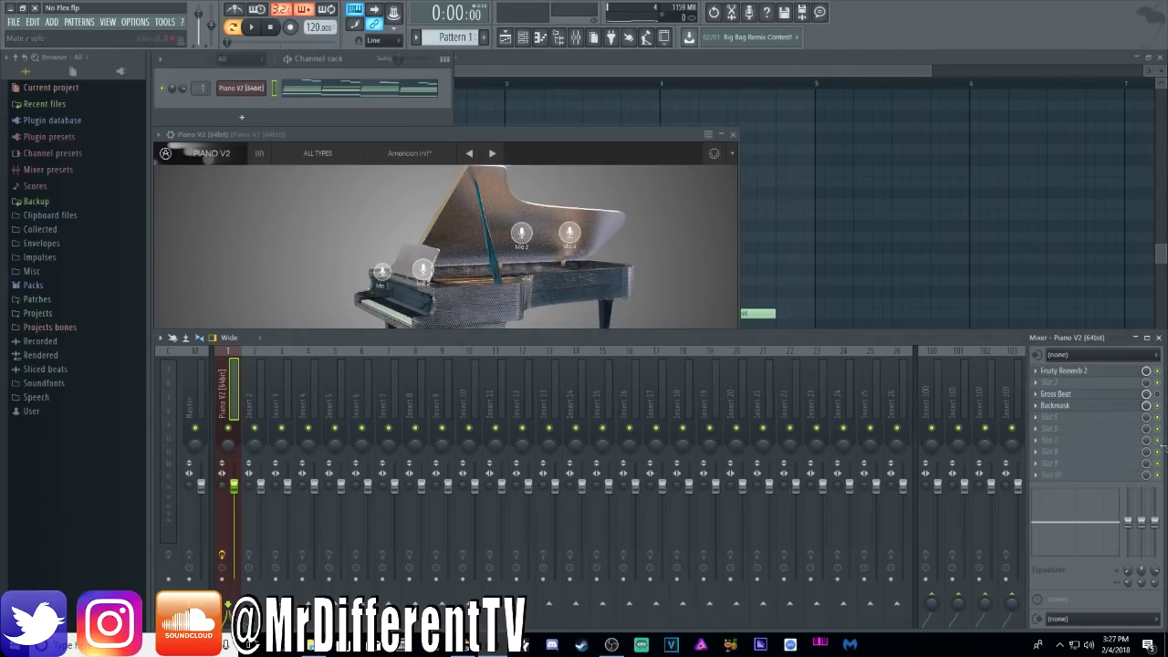
Load Edison into FX slot 5, set to unlimited length with recording starting on play
left_click(1059, 423)
mouse_move(1046, 371)
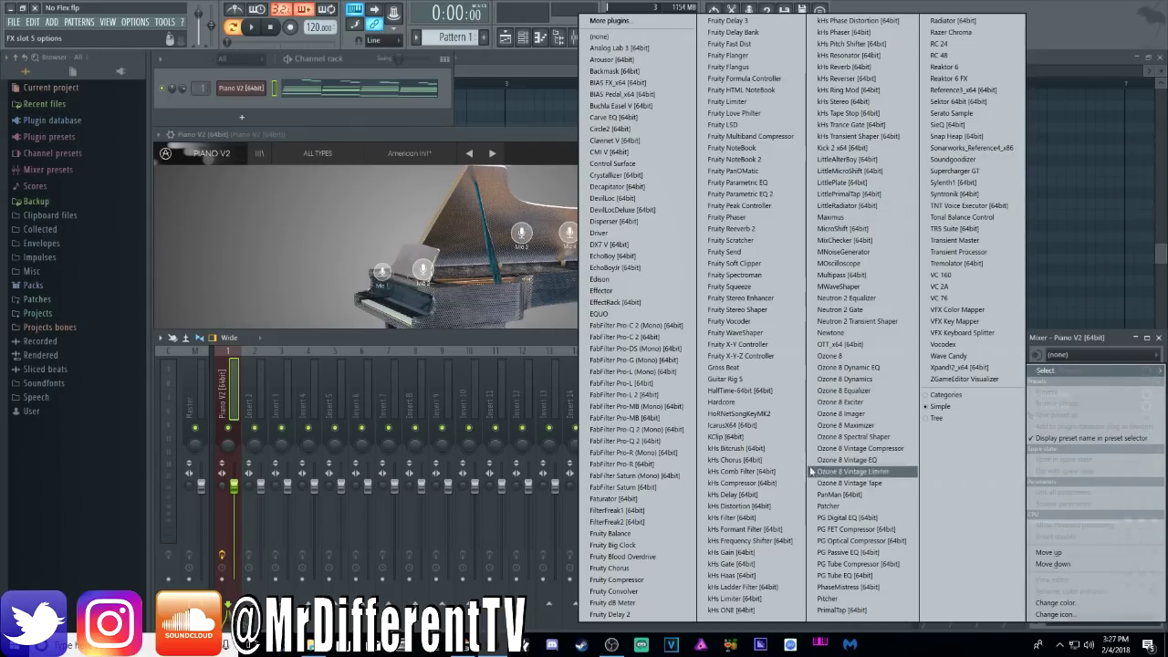
left_click(605, 281)
mouse_move(451, 115)
left_mouse_down()
mouse_move(483, 153)
mouse_move(464, 135)
left_mouse_up()
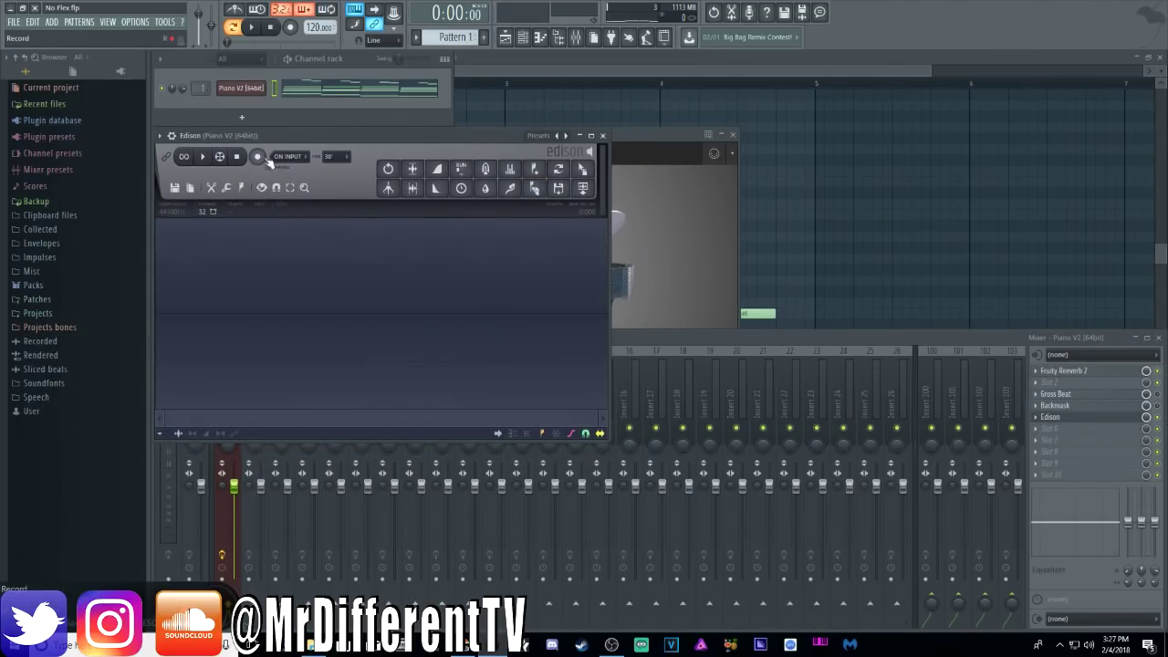
left_click(331, 156)
left_click(337, 174)
left_click(289, 156)
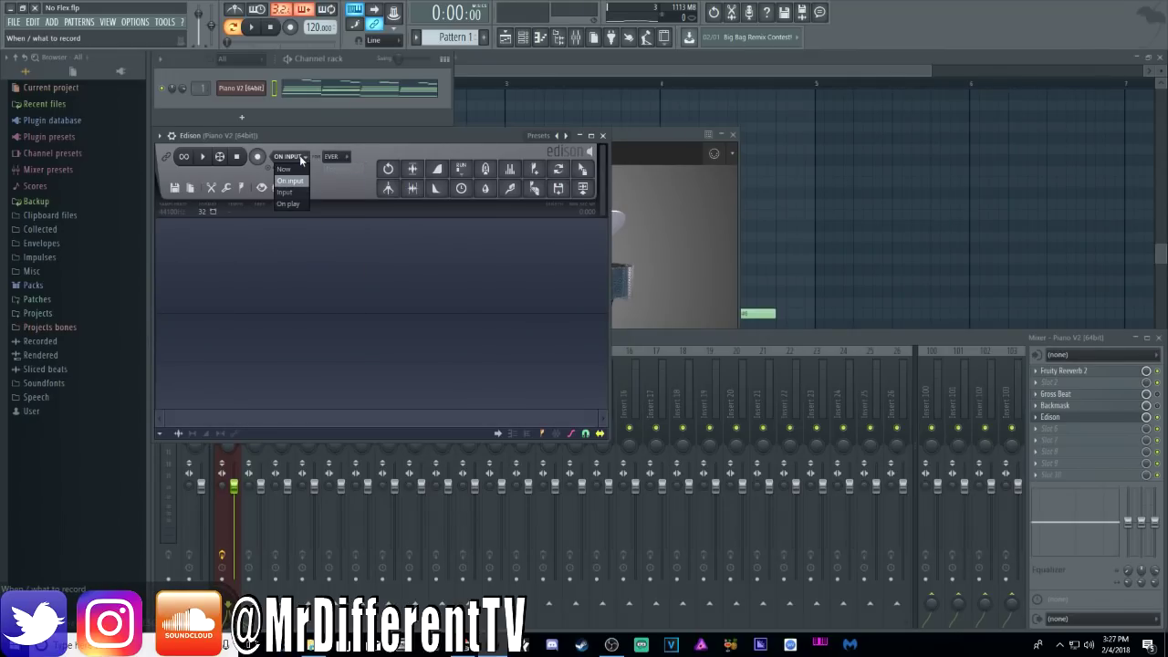
left_click(299, 205)
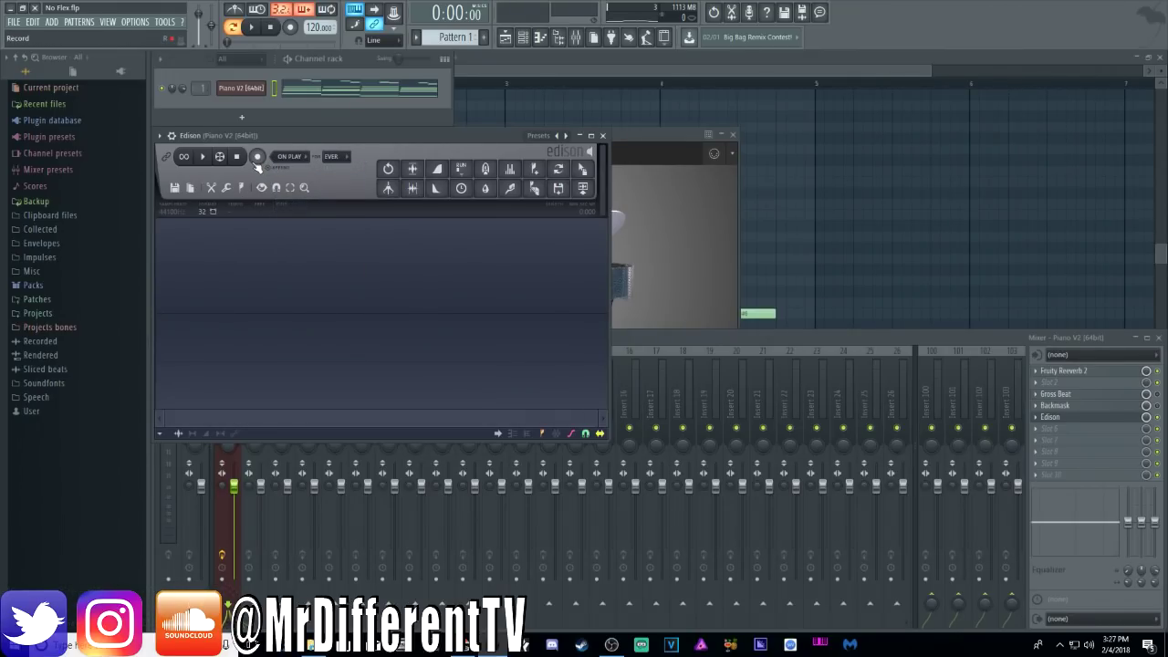
Record the melody into Edison, trim it to the selection, and play the take back
key("space")
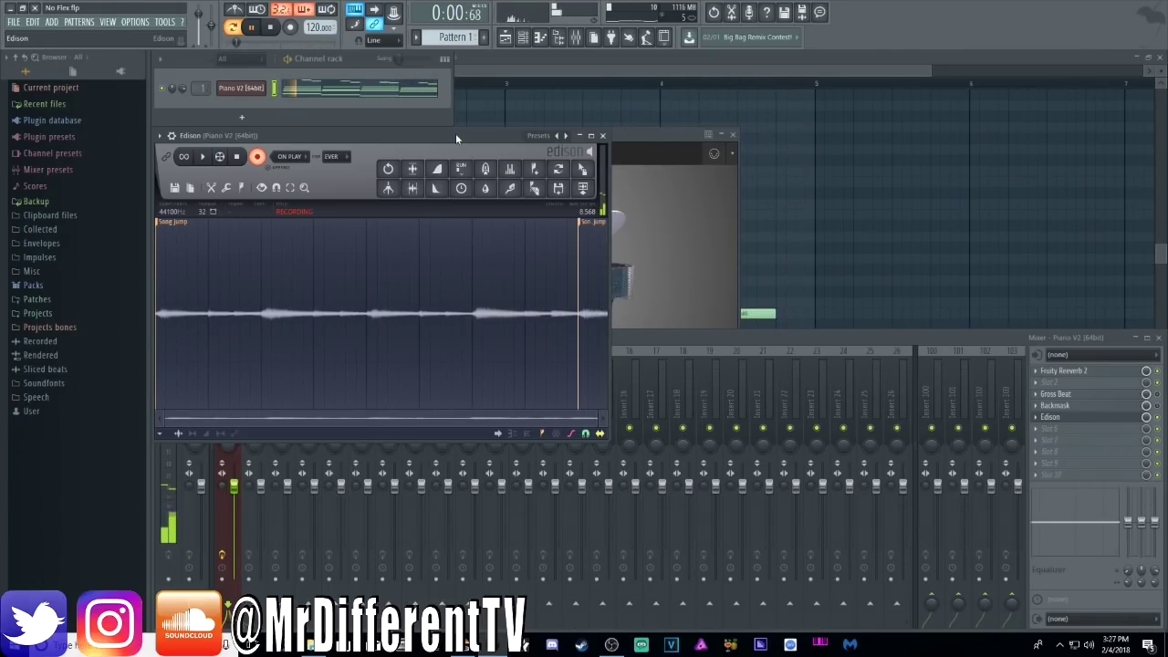
left_click(272, 28)
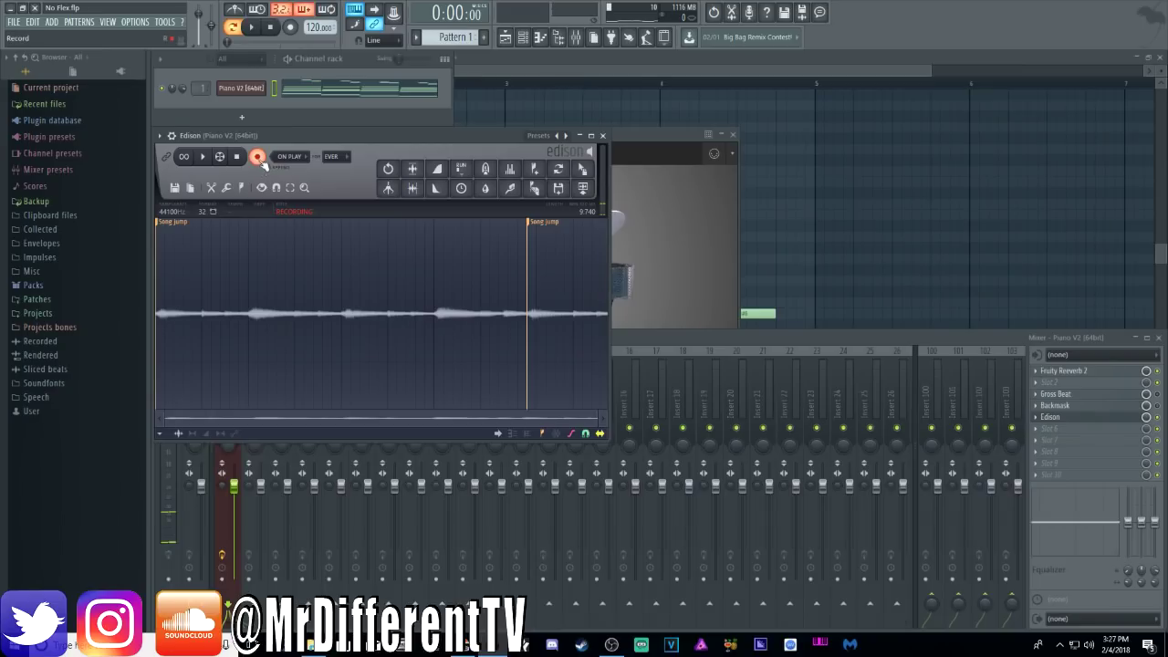
left_click(260, 159)
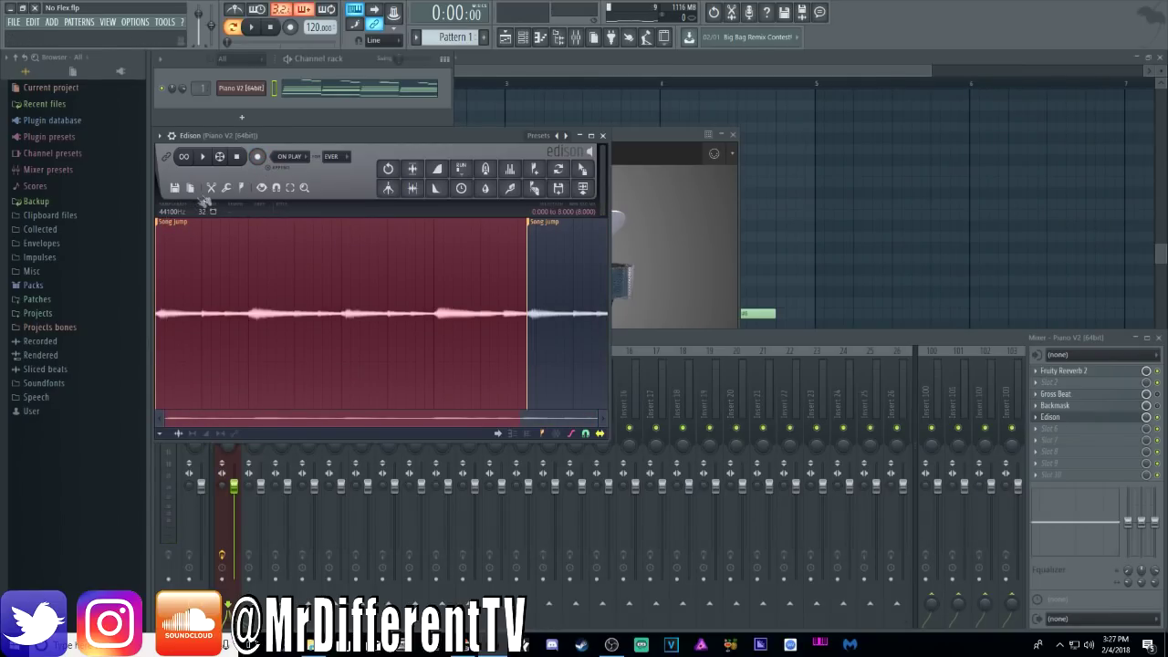
left_click(210, 188)
left_click(227, 406)
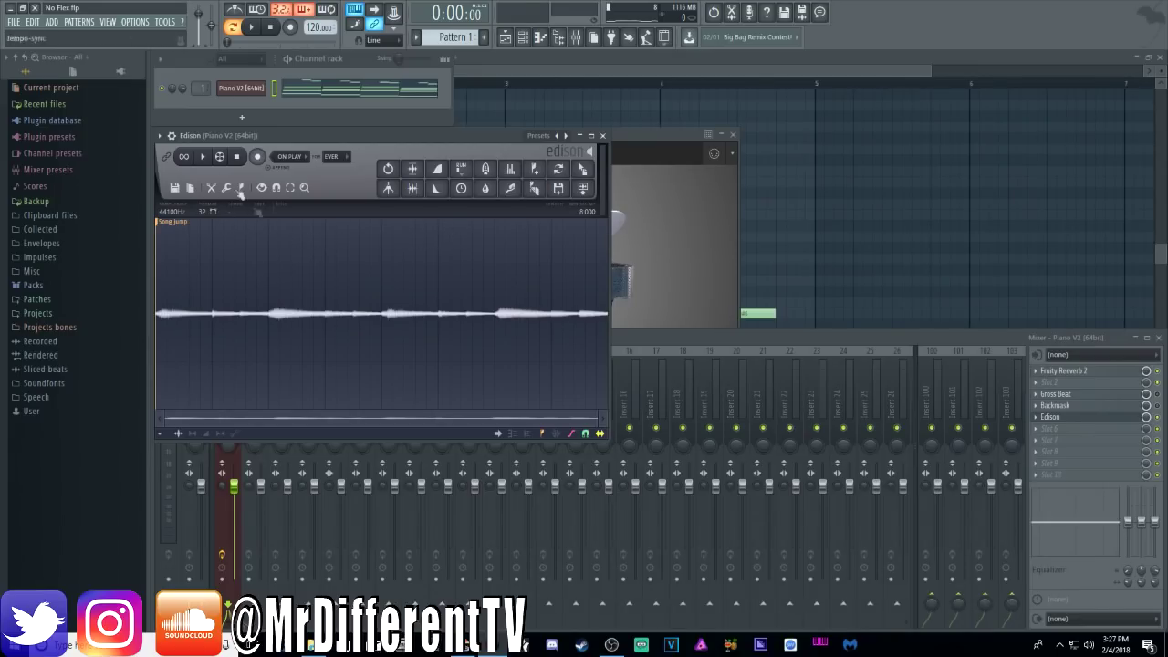
left_click(213, 157)
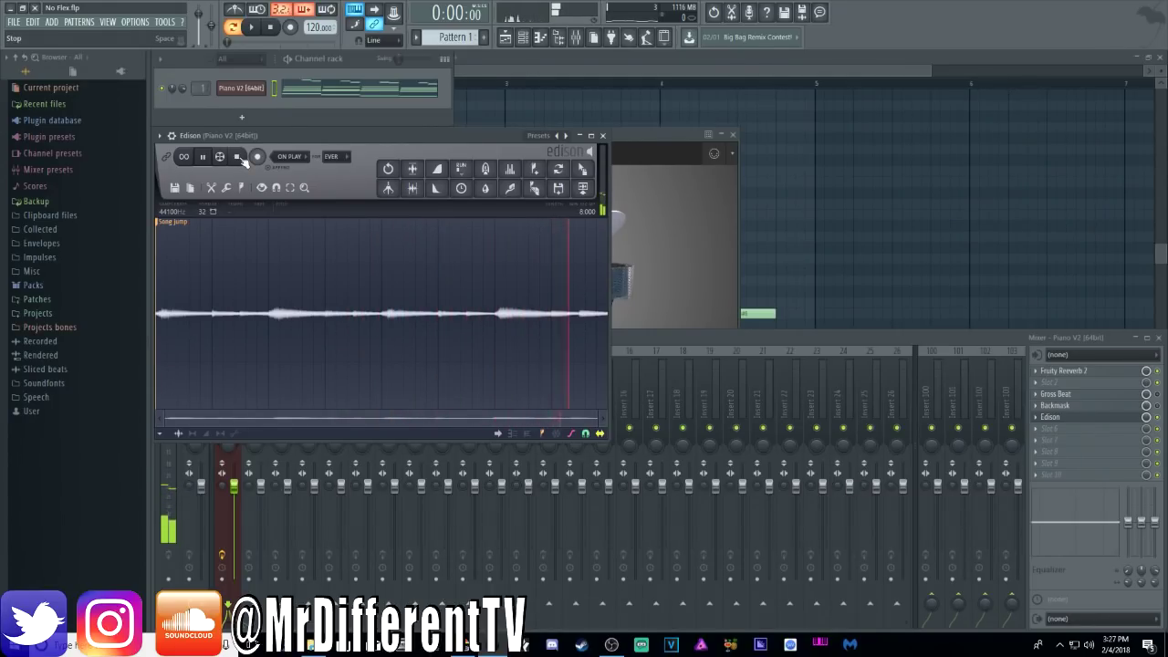
left_click(243, 158)
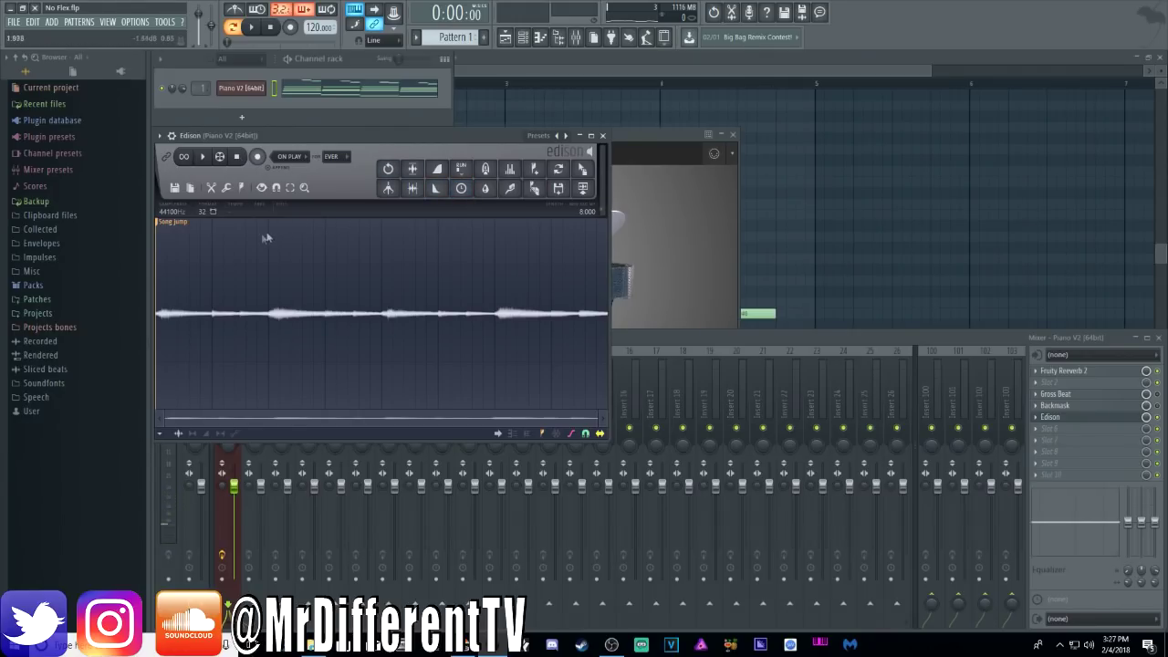
Reverse the Edison recording, normalize it to full level, and play it
left_click(241, 187)
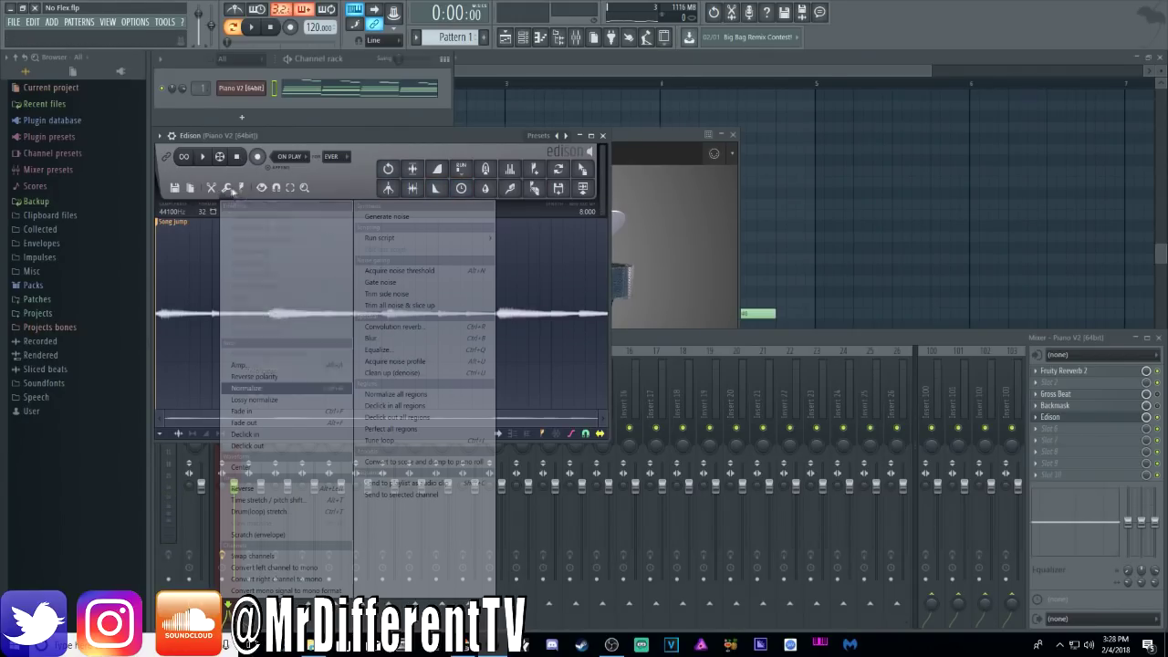
left_click(211, 188)
left_click(226, 189)
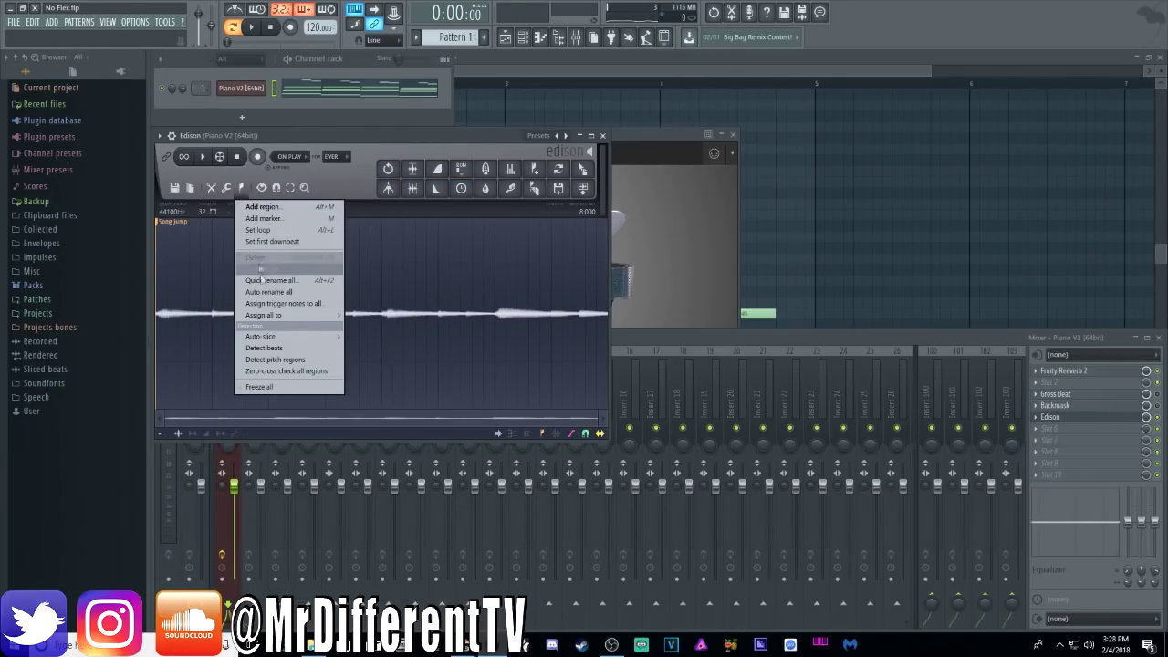
left_click(226, 189)
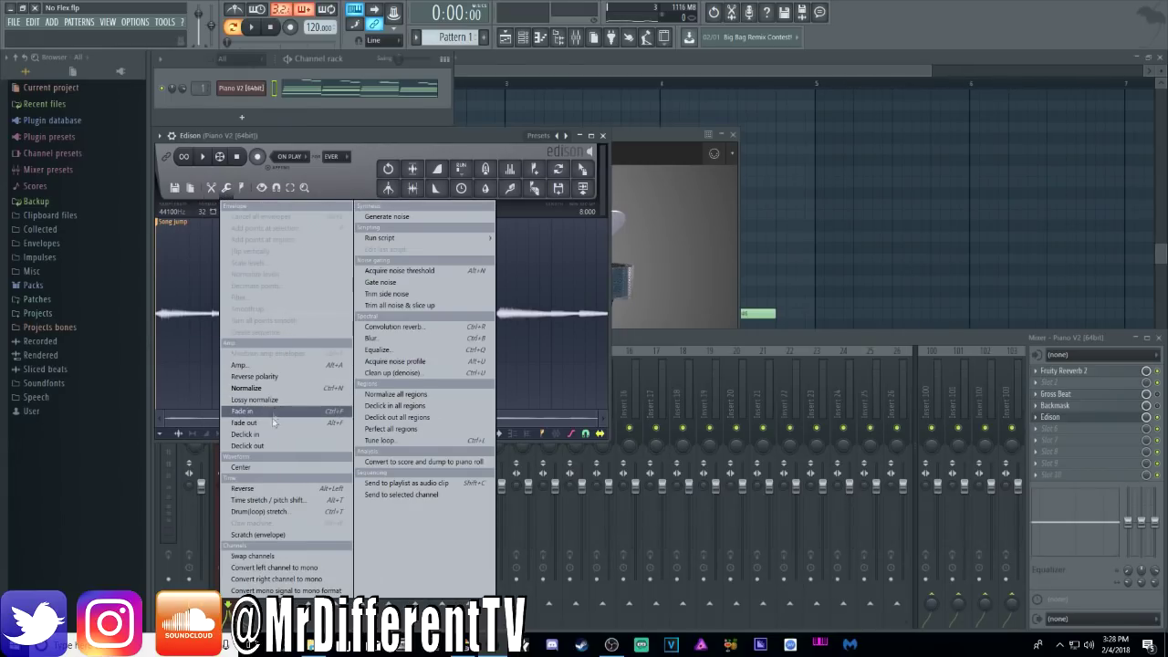
left_click(307, 493)
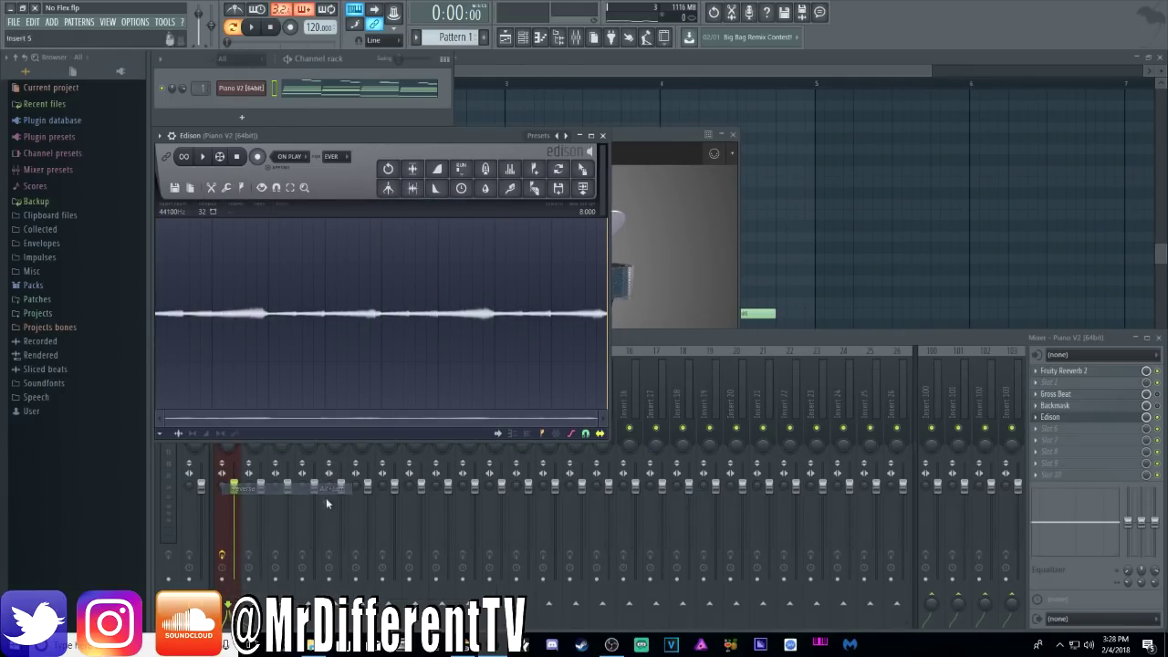
left_click(412, 169)
left_click(202, 156)
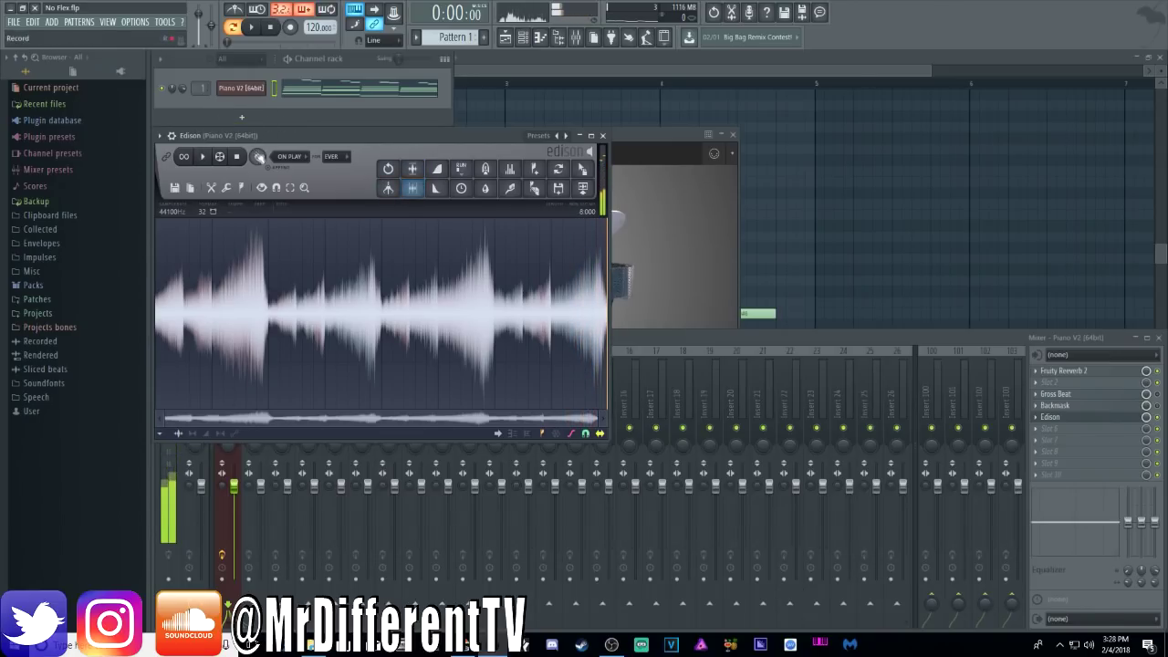
Compare the recording with and without normalization, keep it normalized, and preview the result
left_click(388, 170)
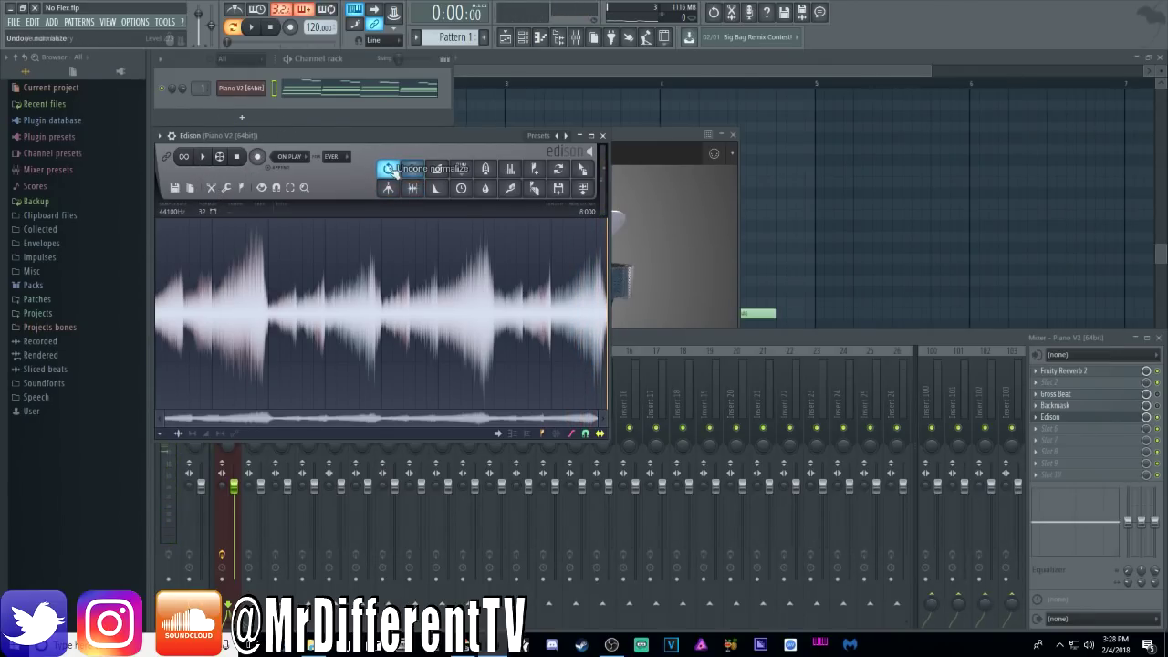
left_click(388, 170)
left_click(388, 170)
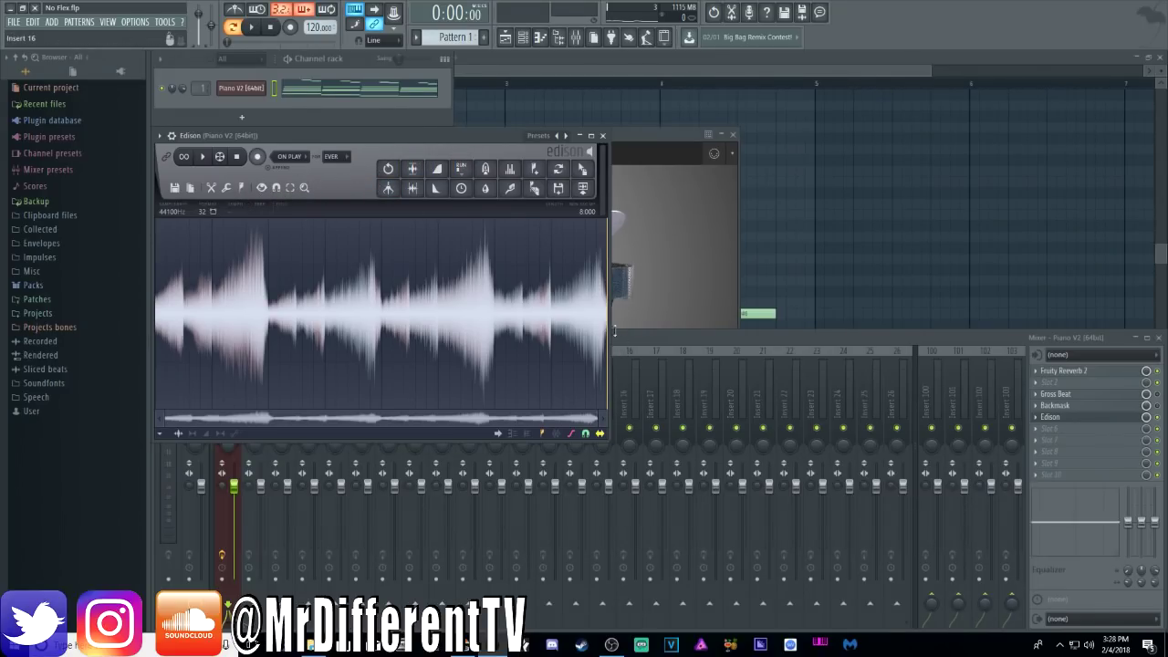
left_click(227, 189)
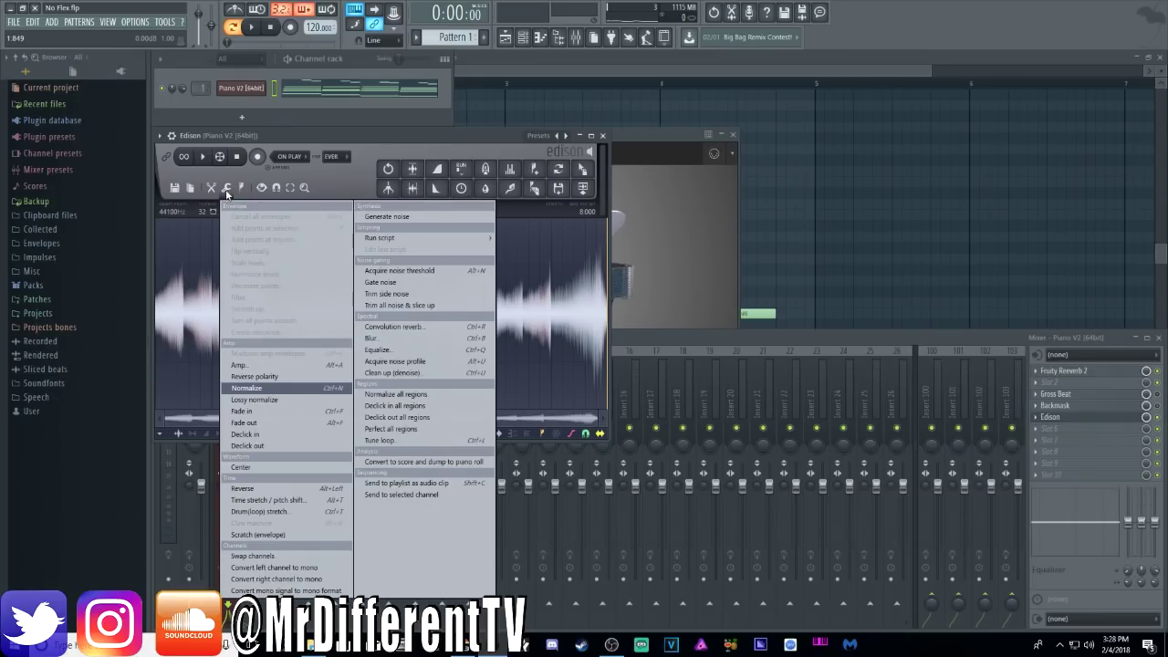
left_click(296, 493)
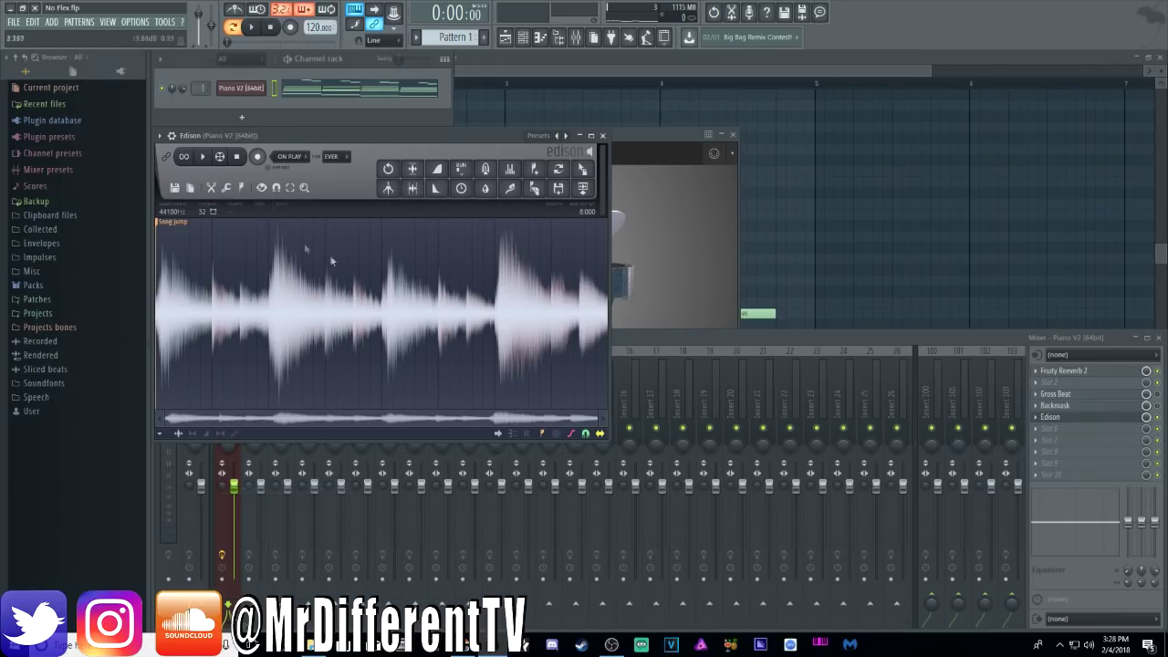
left_click(213, 161)
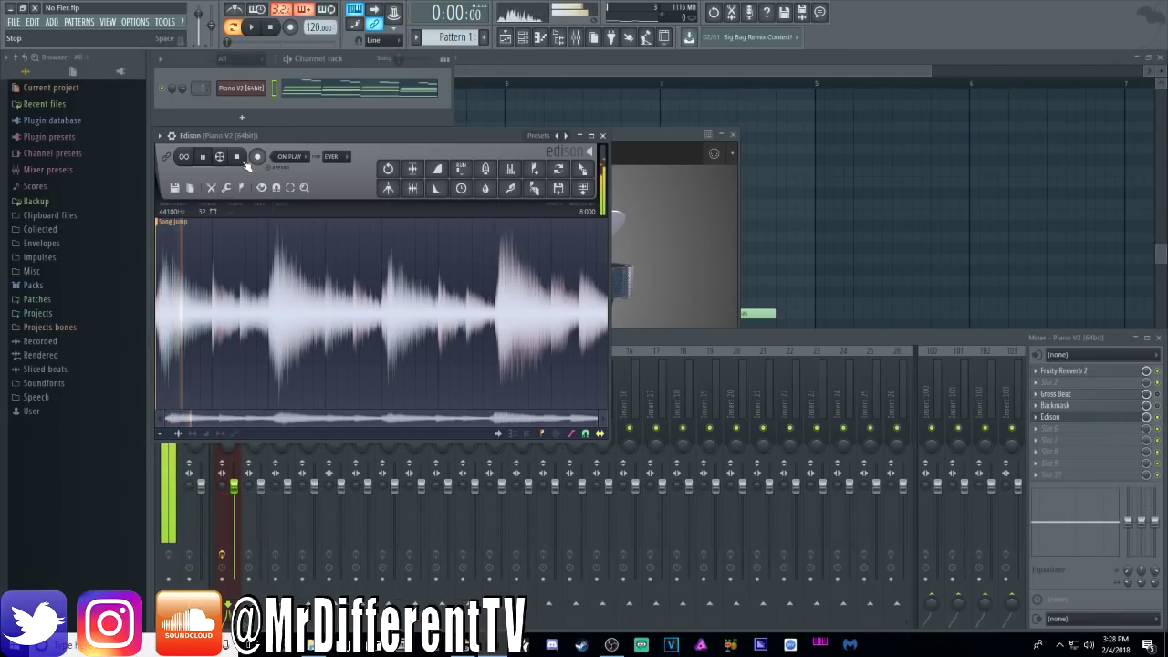
Show the Playlist and Mixer and drag Edison's recorded audio onto Track 1
left_click(585, 170)
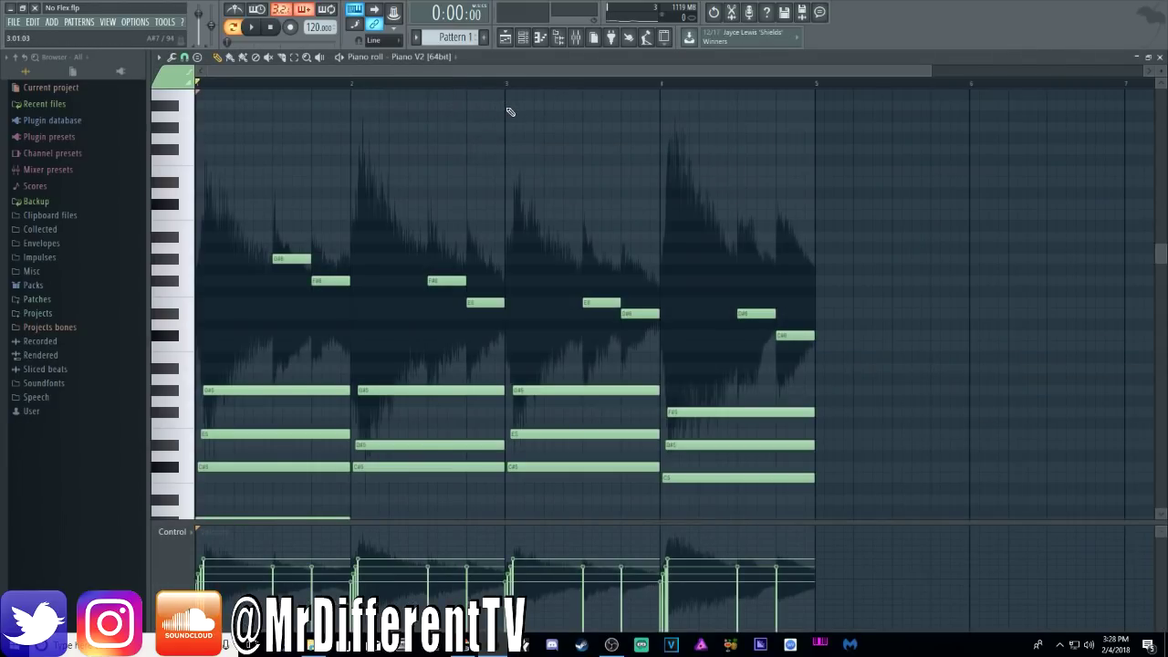
left_click(523, 37)
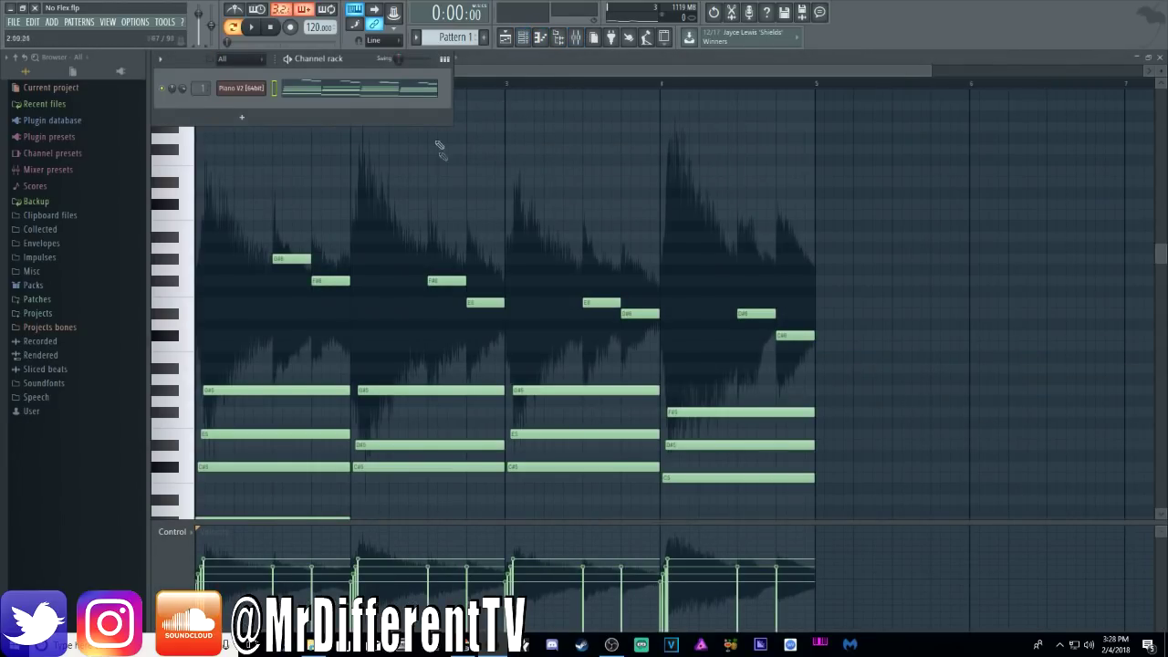
left_click(505, 38)
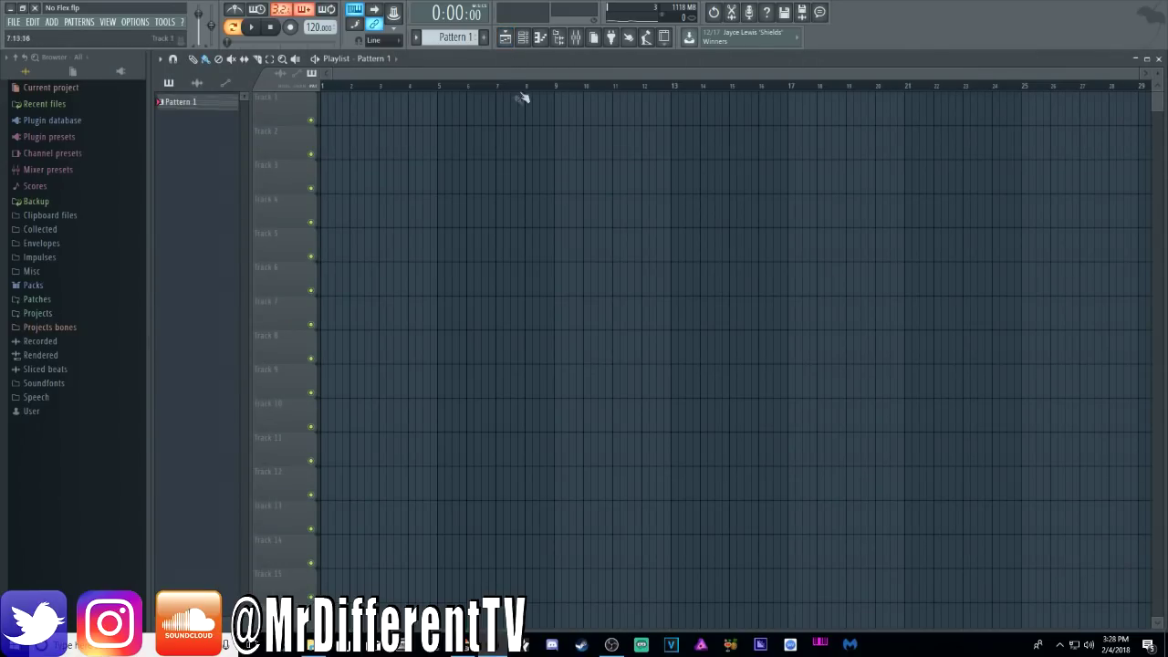
left_click(574, 39)
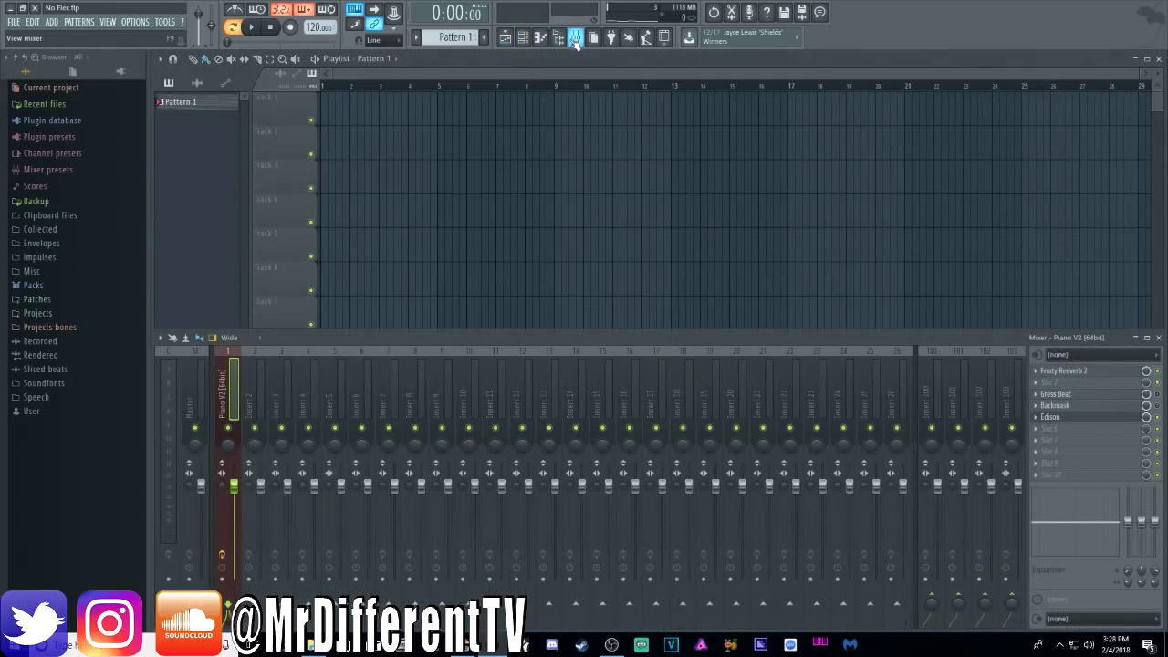
left_click(1077, 417)
left_click_drag(581, 169, 337, 113)
Route the audio clip to mixer insert 2 and lower that fader to about 39%
double_click(370, 110)
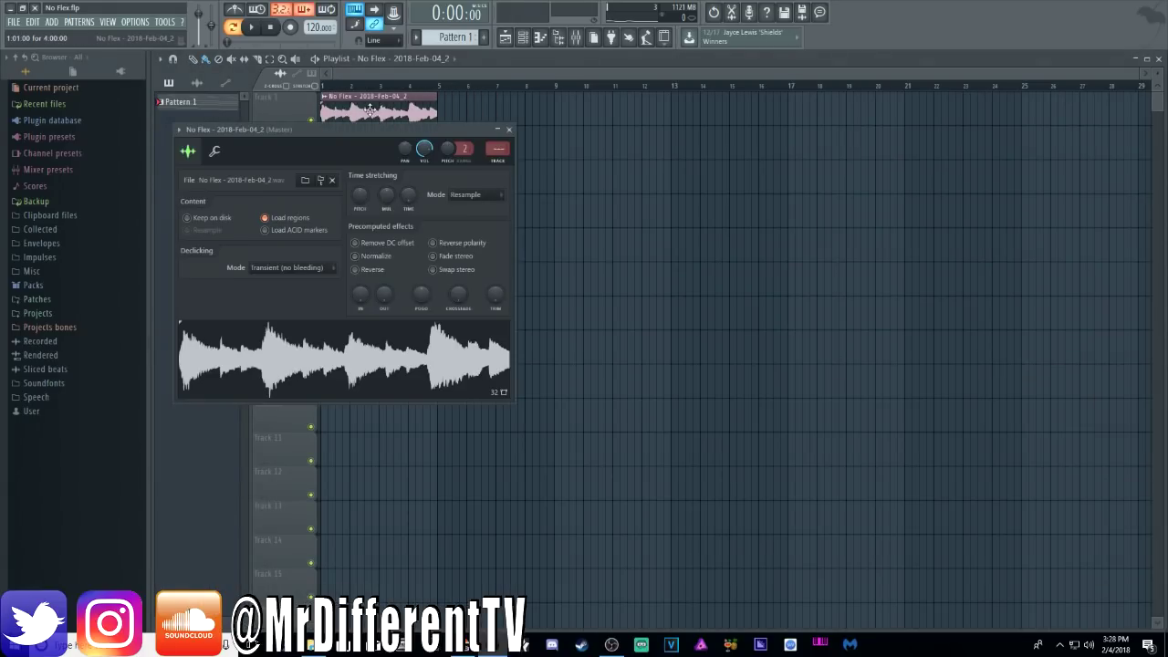
left_click(502, 163)
left_click_drag(366, 130, 528, 149)
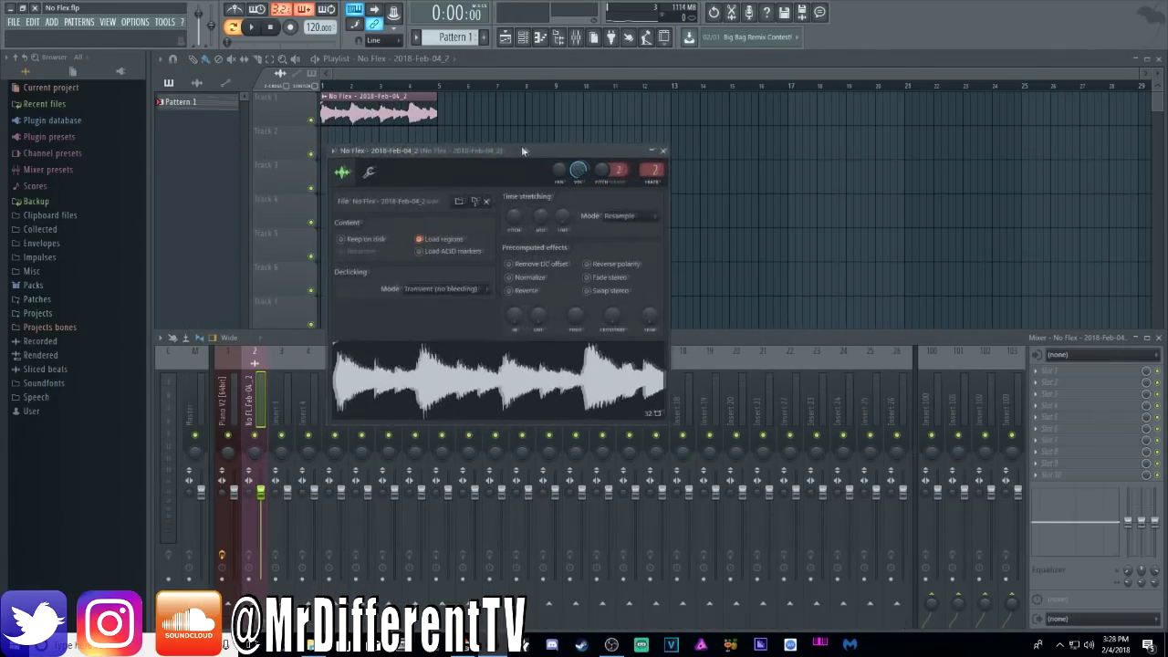
left_click_drag(261, 493, 261, 513)
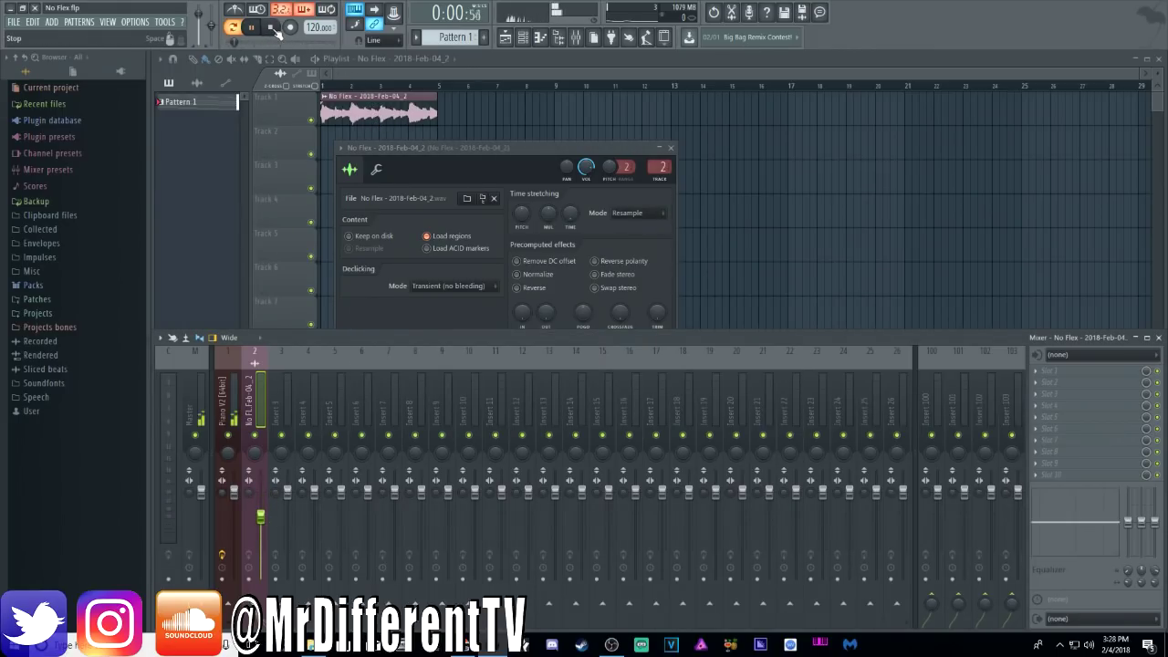
left_click(251, 26)
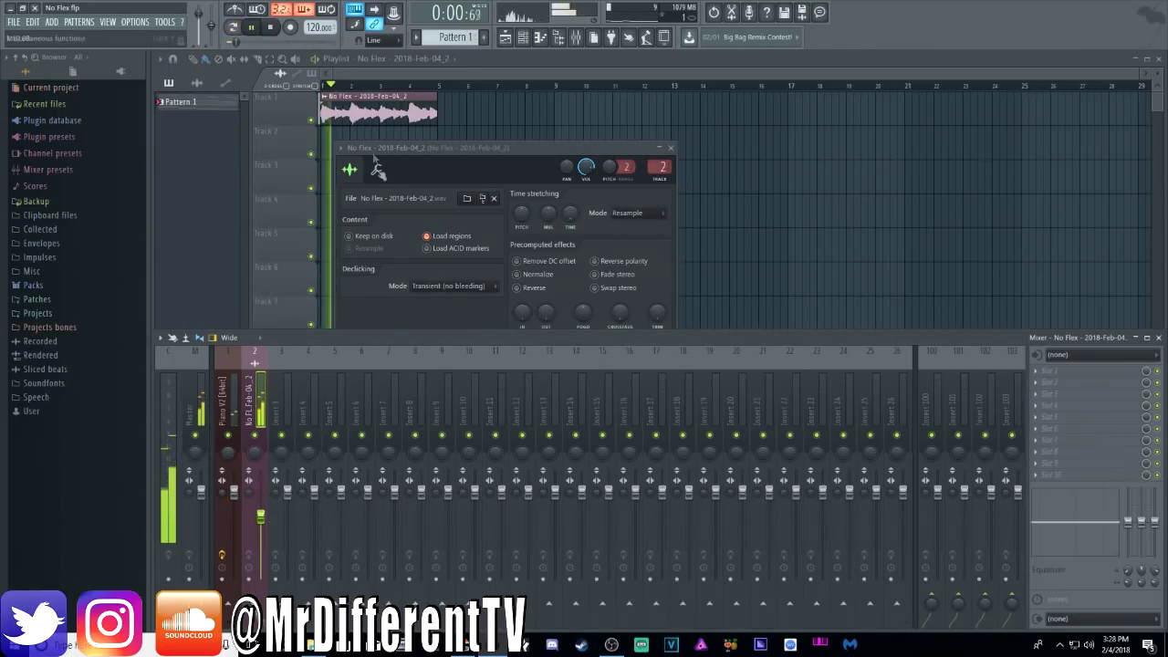
left_click_drag(258, 513, 260, 545)
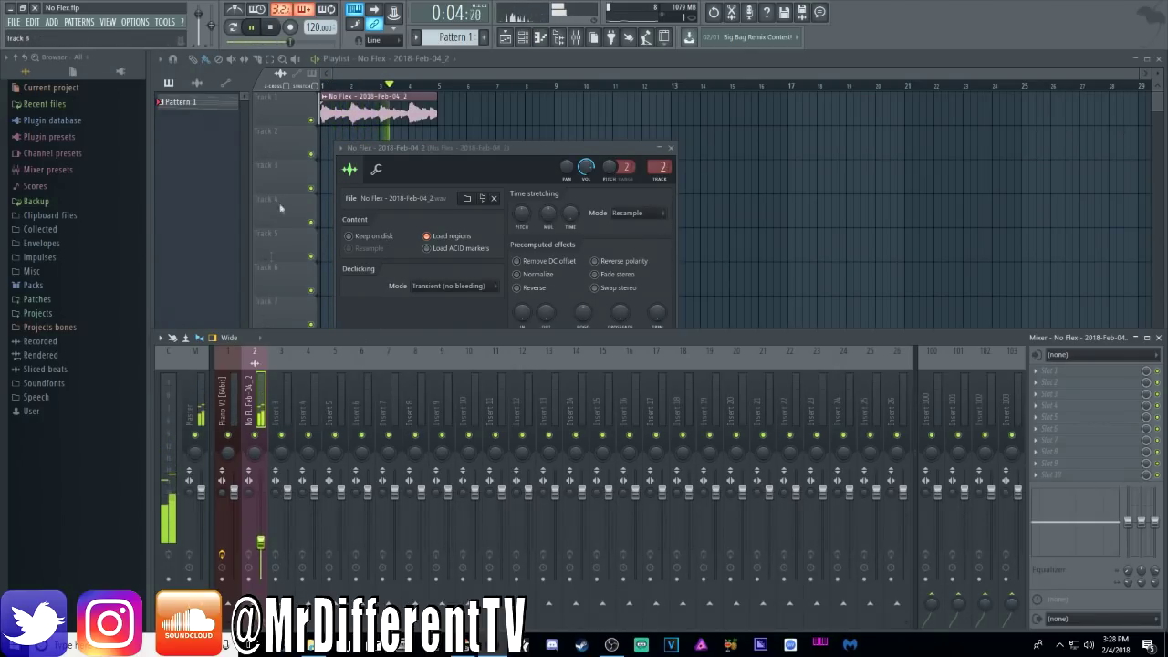
Switch on Reverse in the No Flex - 2018-Feb-04_2 clip's precomputed effects and audition it
key("space")
left_click(465, 153)
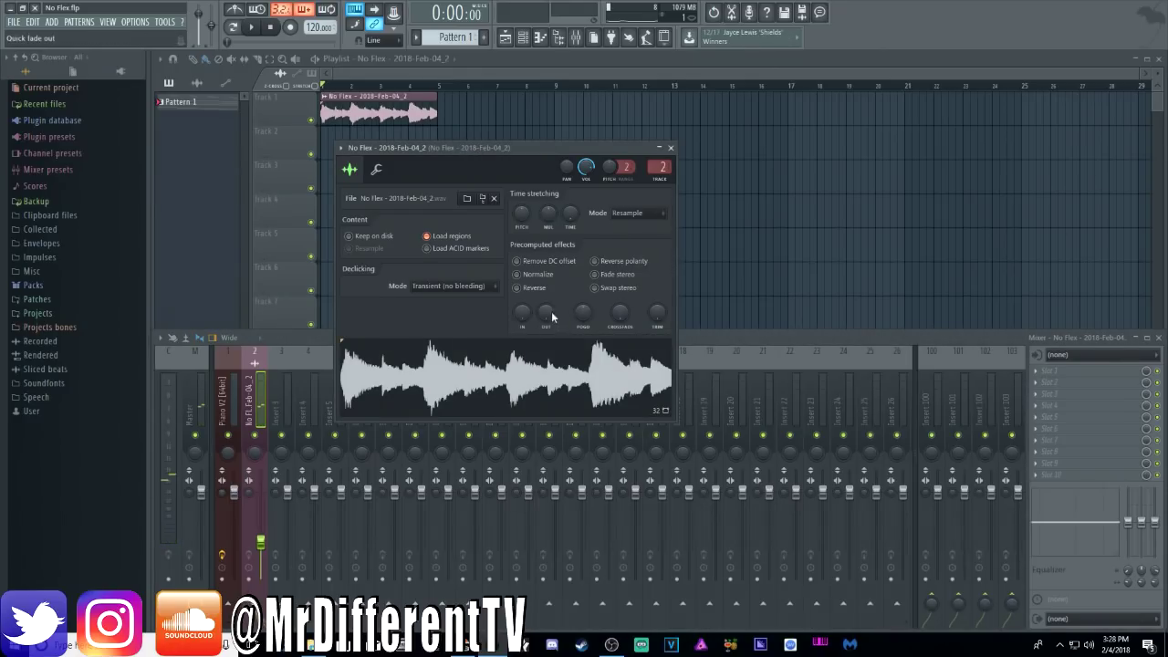
left_click(526, 290)
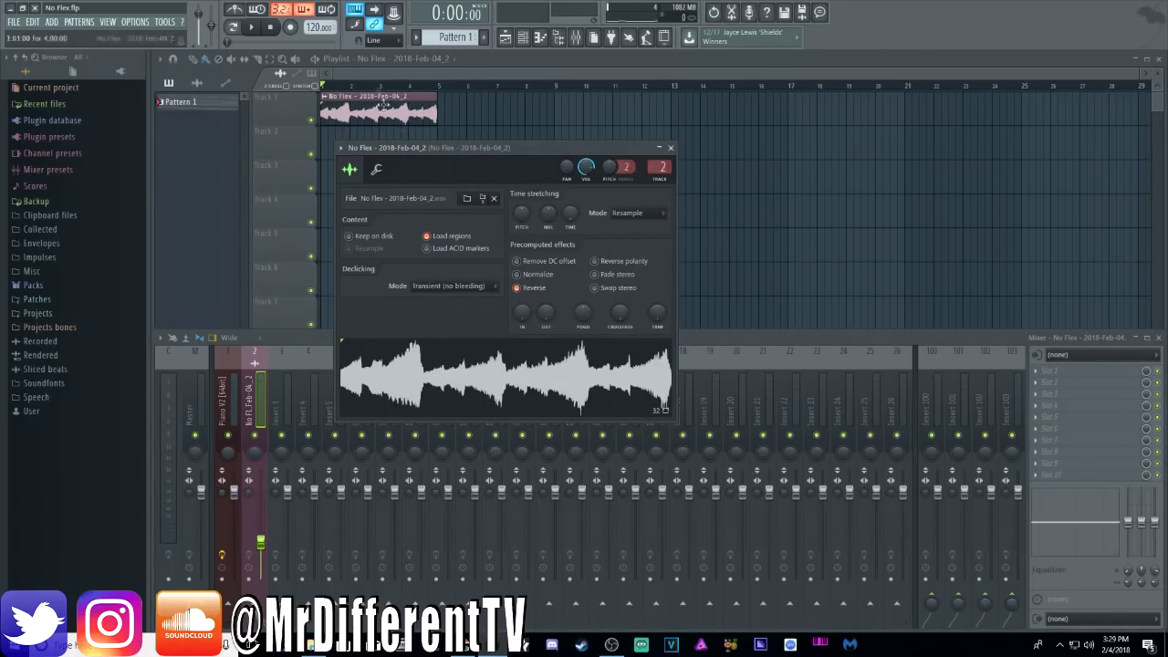
left_click(258, 30)
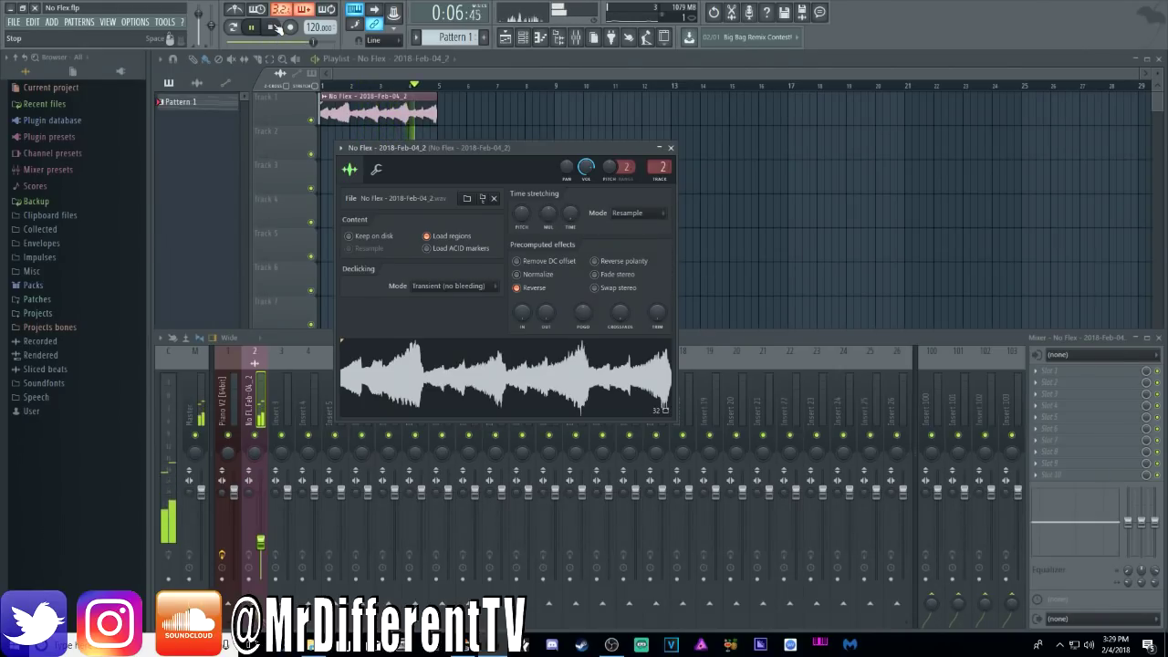
left_click(275, 28)
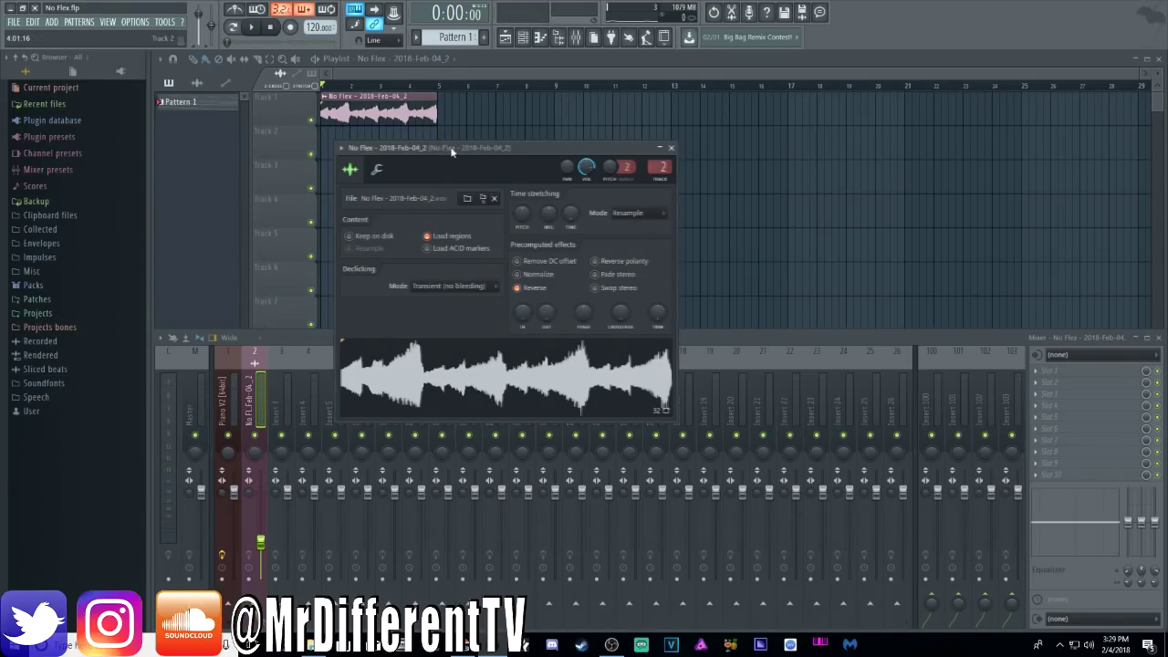
mouse_move(447, 143)
left_mouse_down()
mouse_move(555, 94)
mouse_move(633, 96)
left_mouse_up()
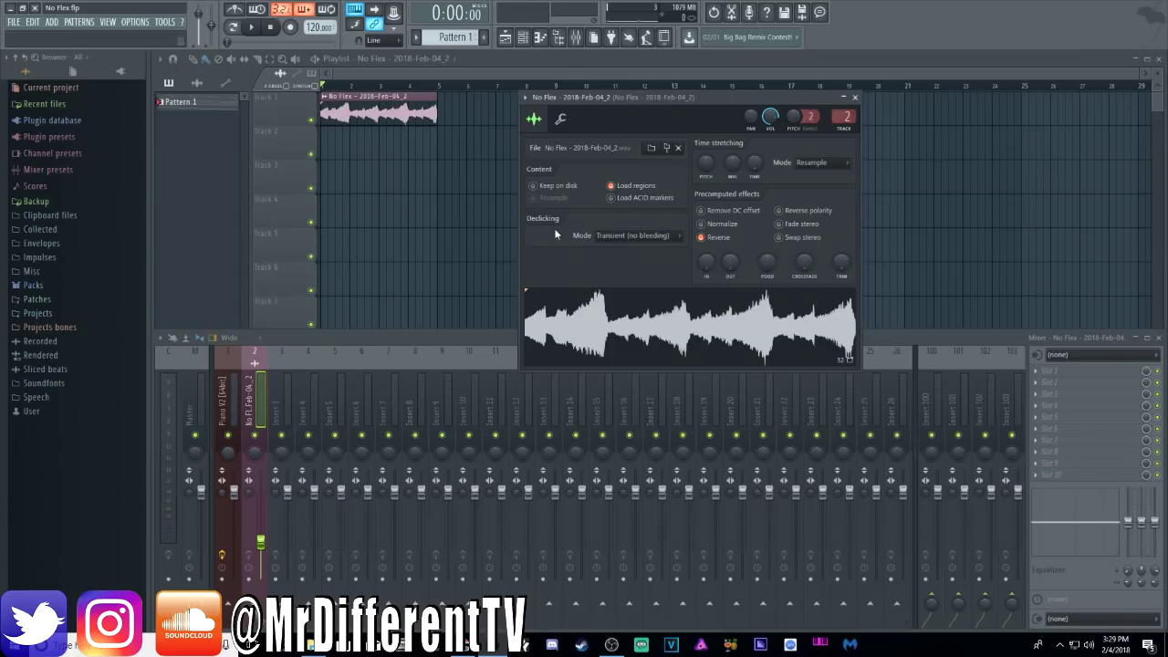
Set the Channel rack filter to All, put Pattern 1 on Track 2, and play both tracks
left_click(522, 37)
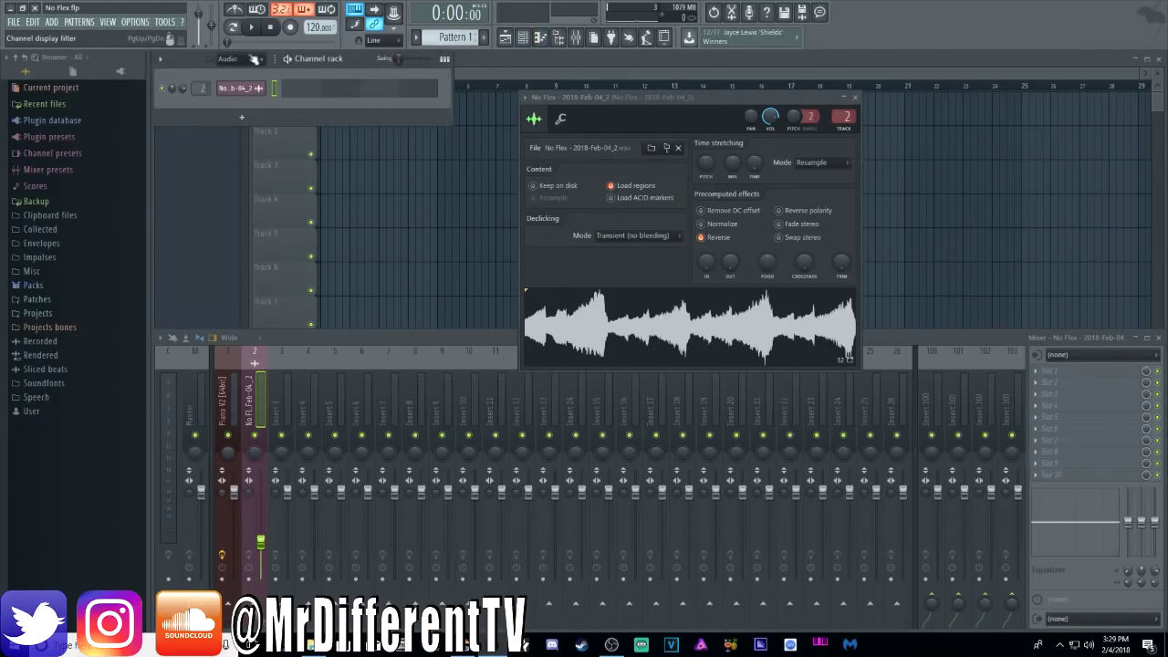
left_click(228, 58)
left_click(227, 68)
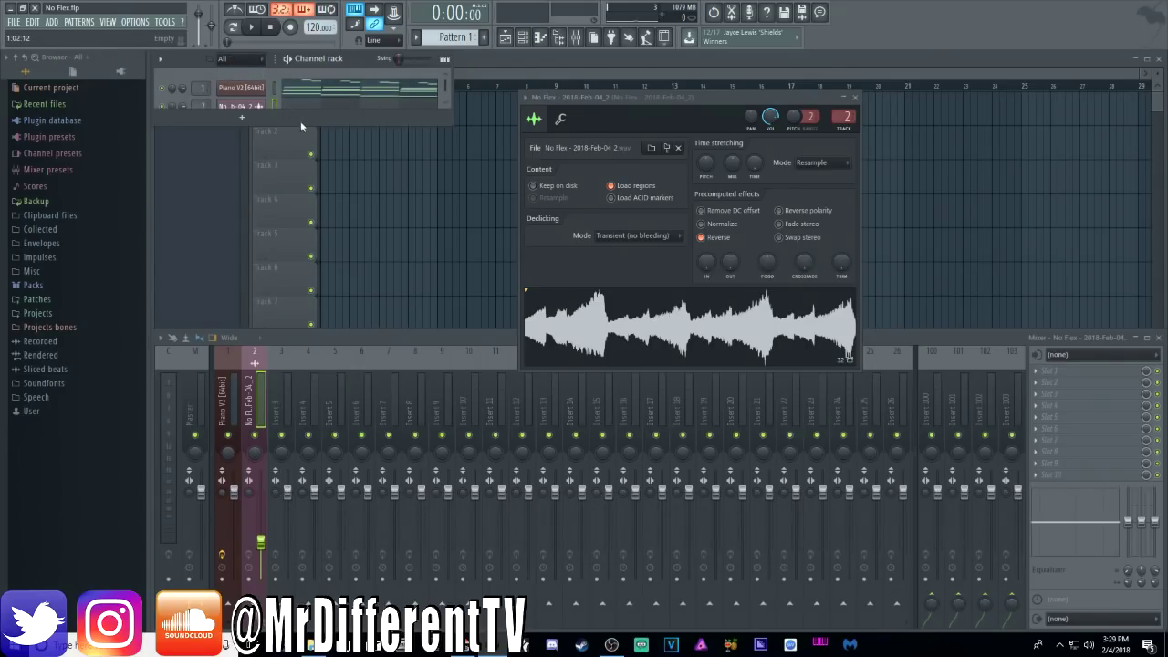
left_click_drag(302, 125, 304, 144)
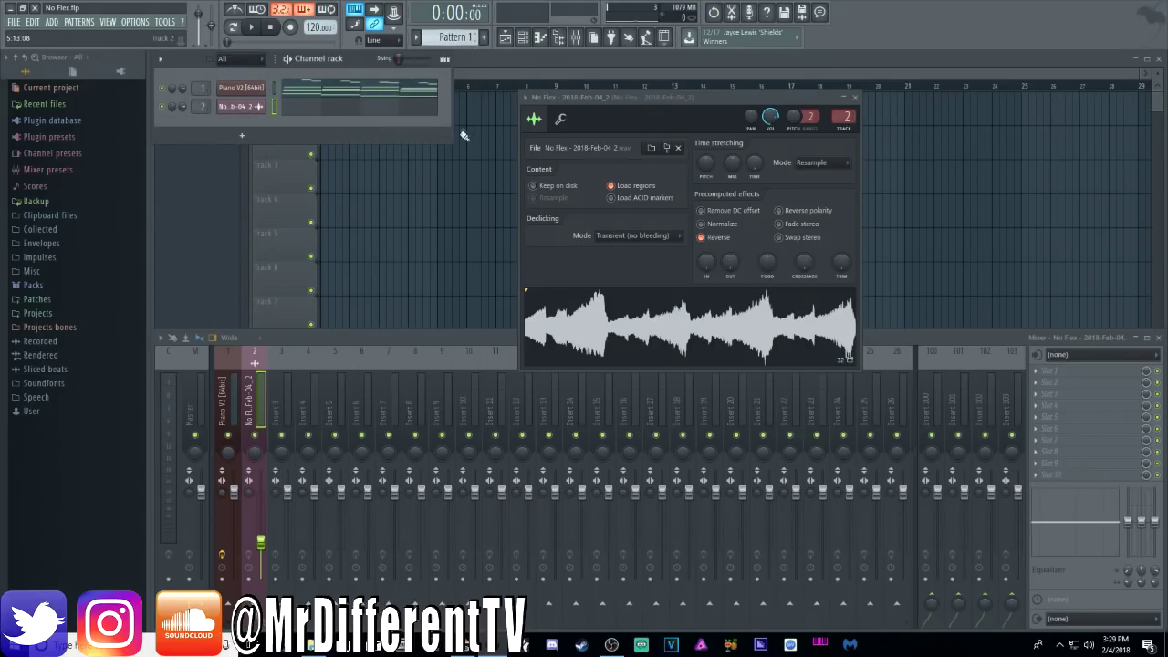
left_click_drag(475, 44, 313, 144)
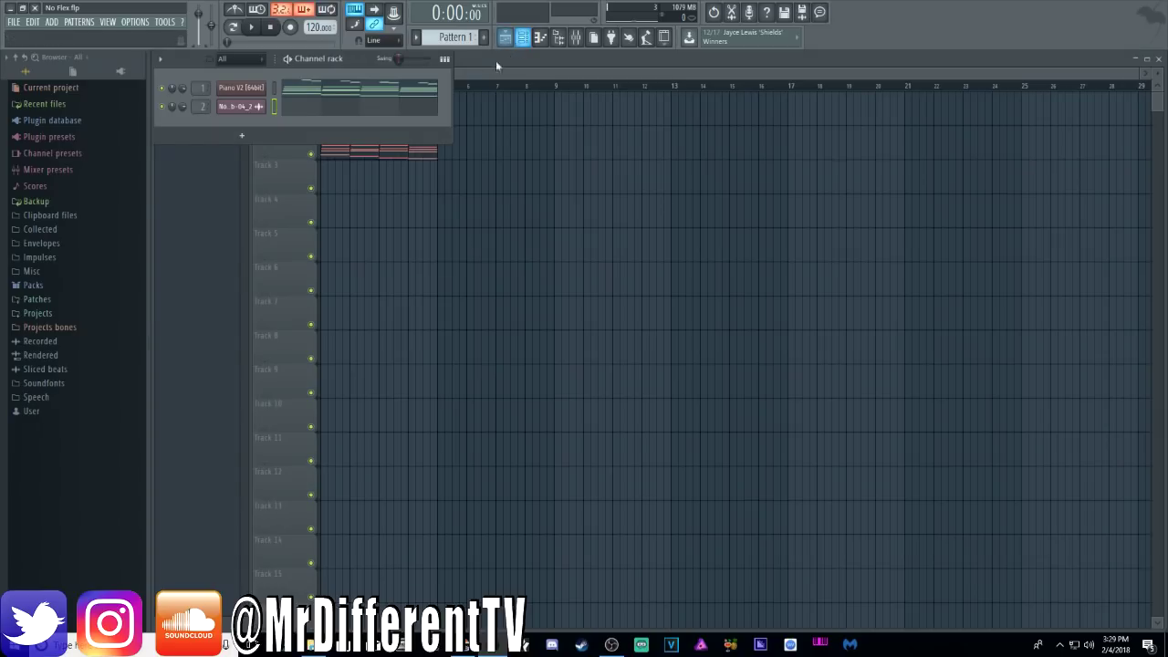
left_click(241, 88)
key("F9")
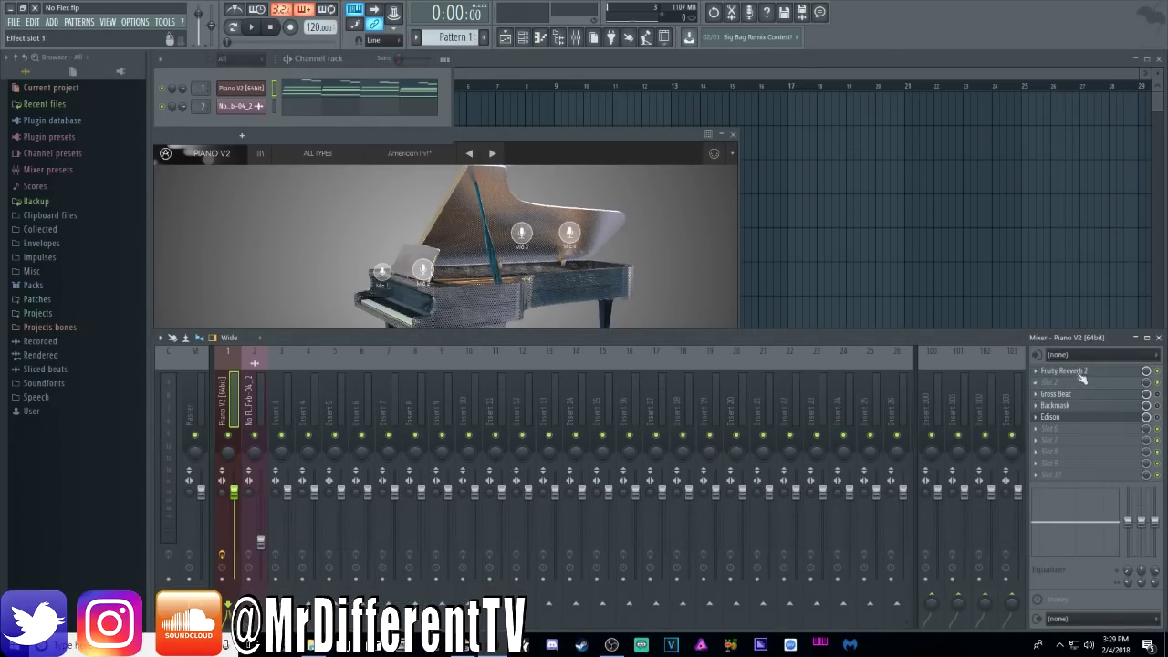
left_click(528, 59)
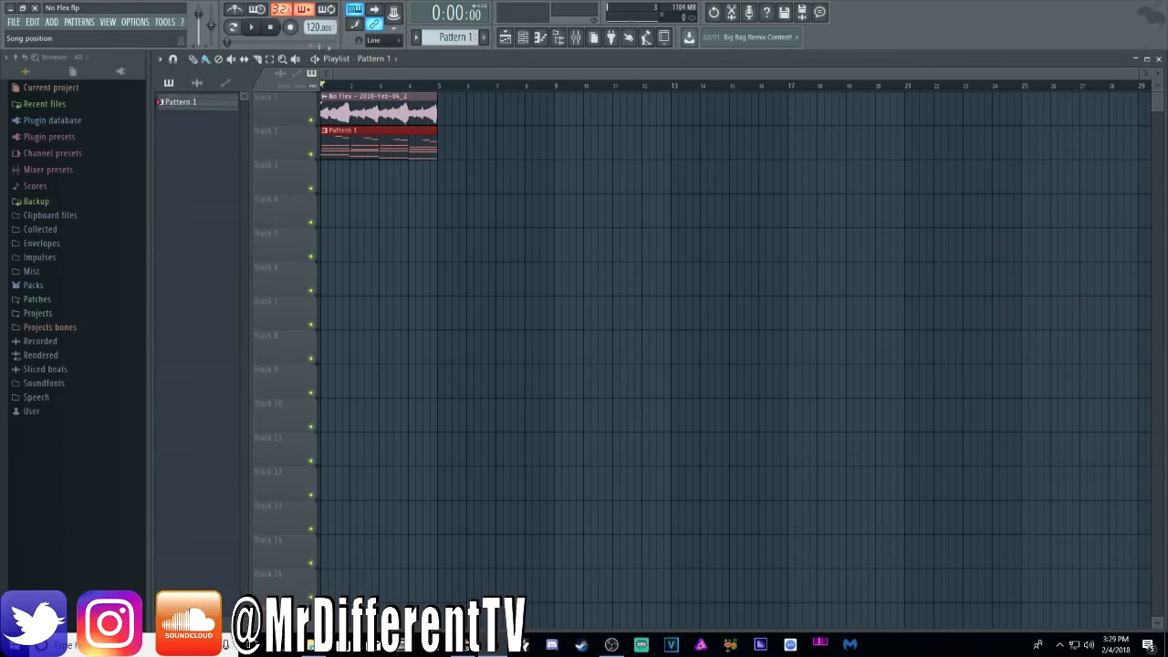
left_click(251, 27)
Lower insert 2 to 20% then 11% during playback, then reset it to default
left_click(575, 36)
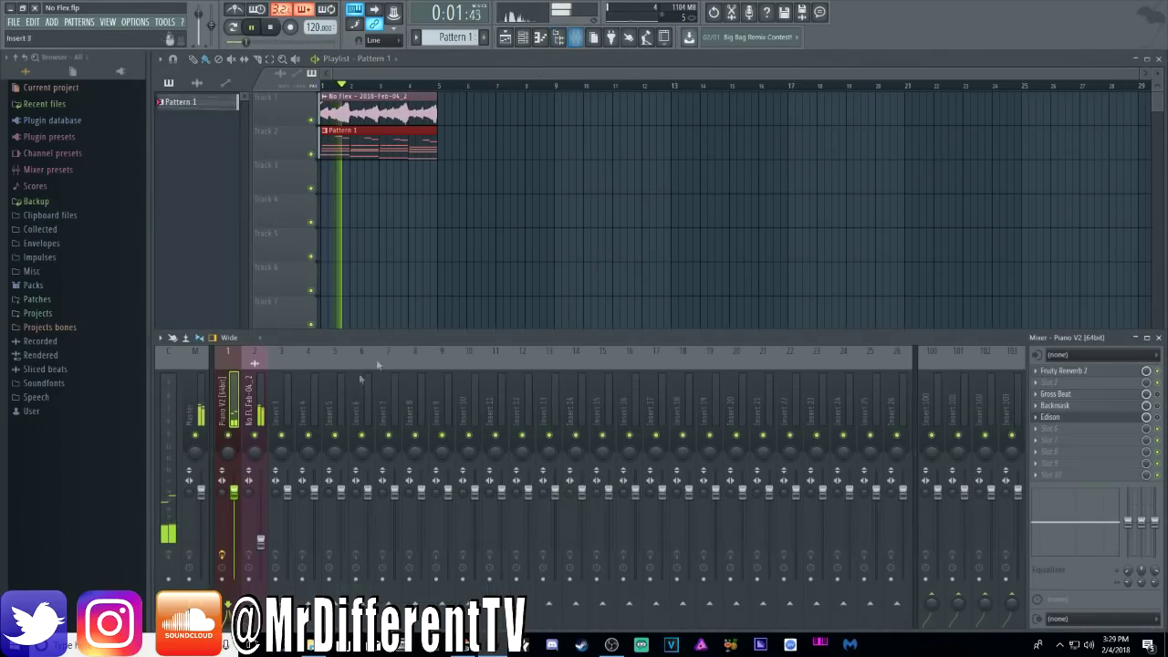
left_click_drag(260, 541, 261, 565)
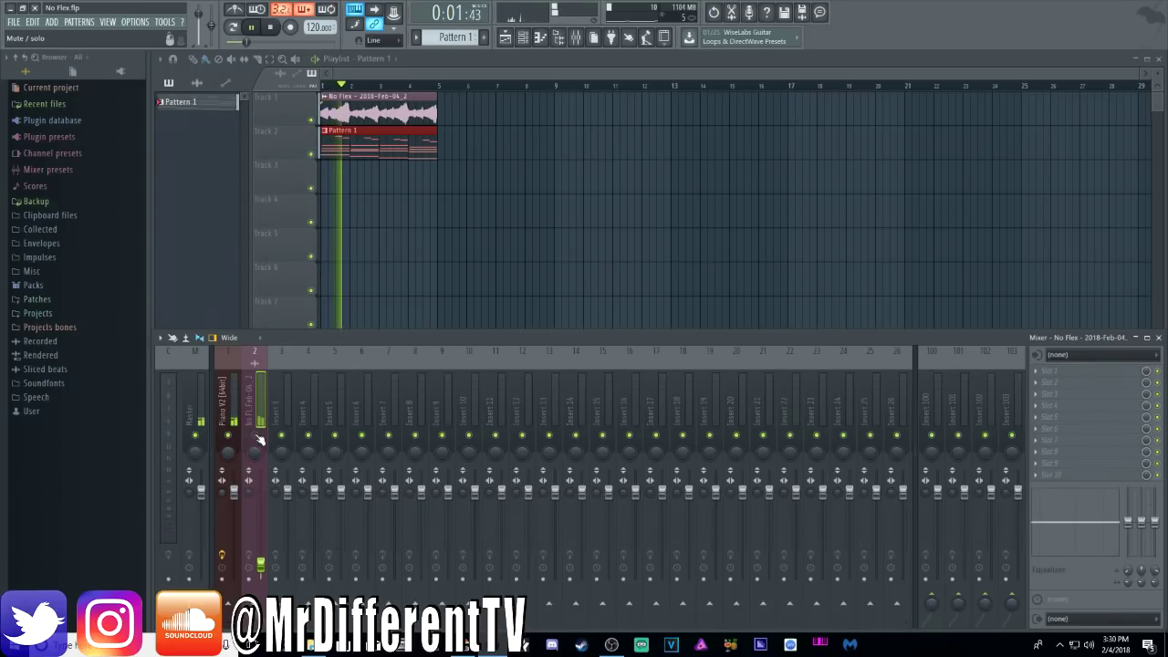
left_click_drag(261, 565, 261, 577)
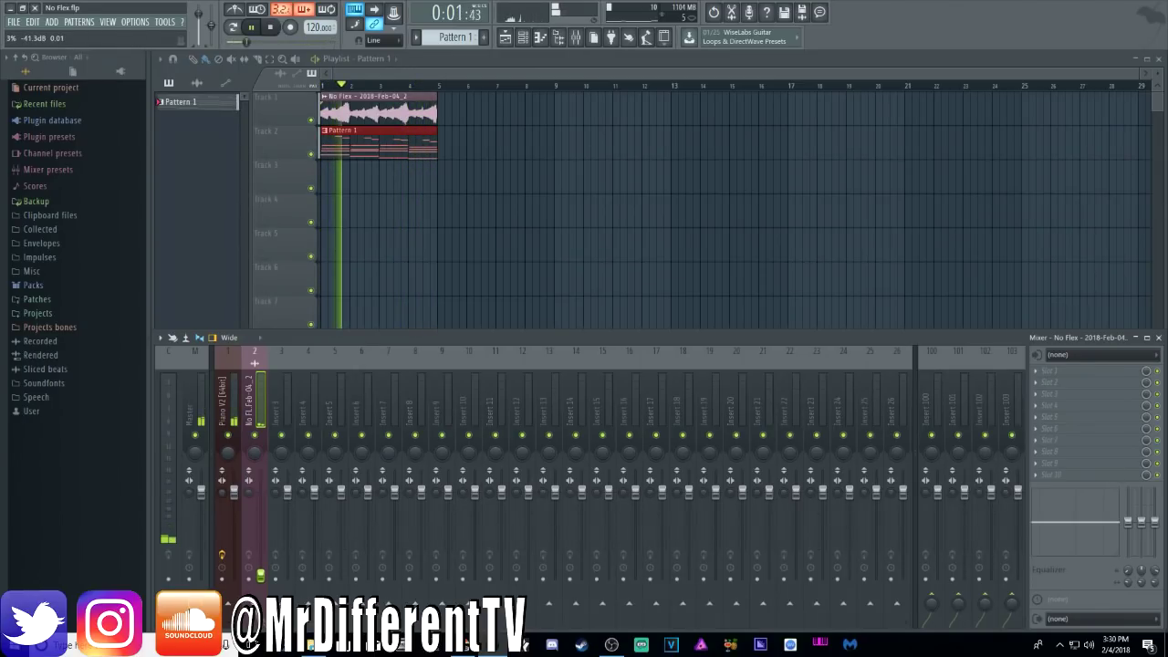
key("space")
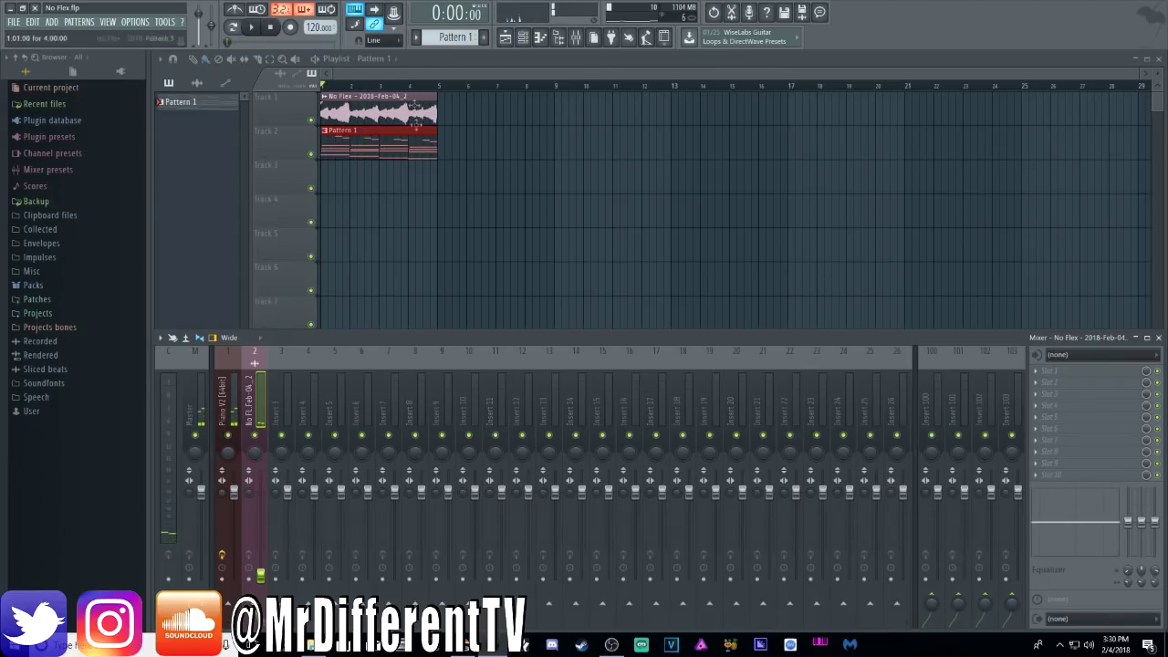
right_click(261, 576)
left_click(283, 451)
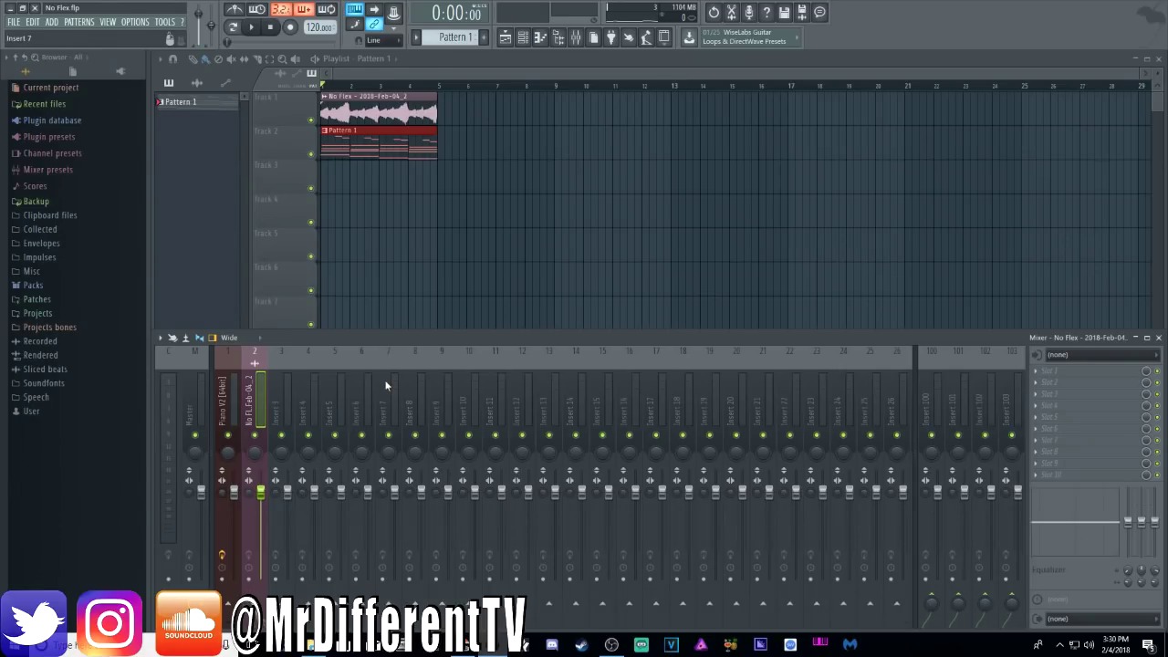
Save the layered project with Ctrl+S
key("ctrl+s")
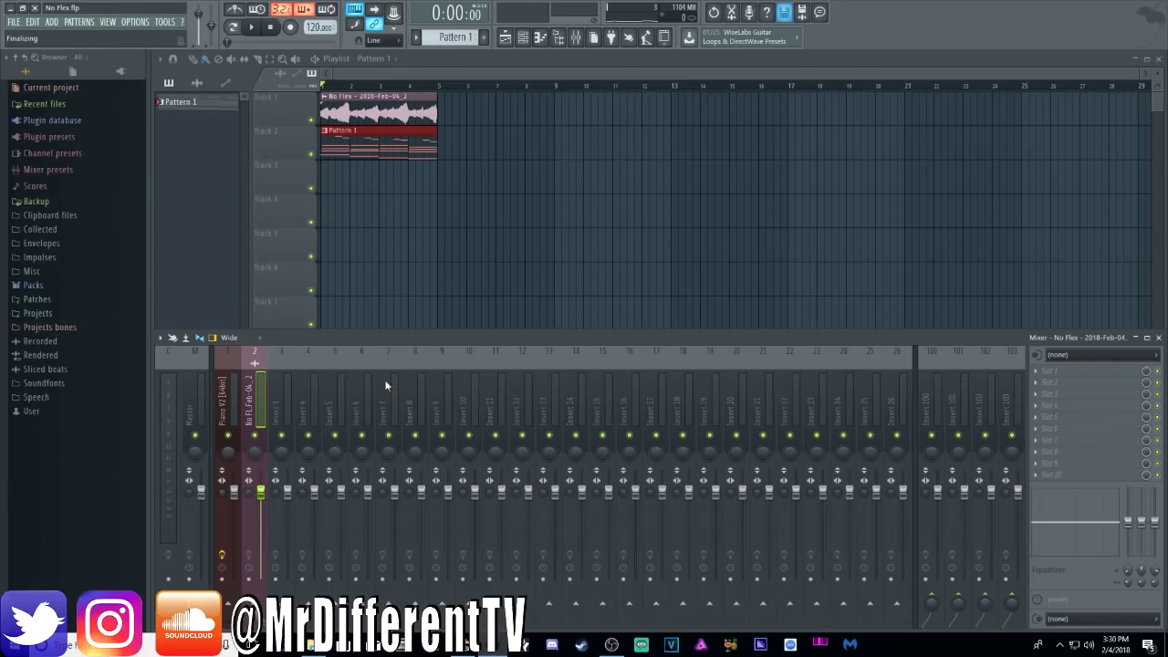